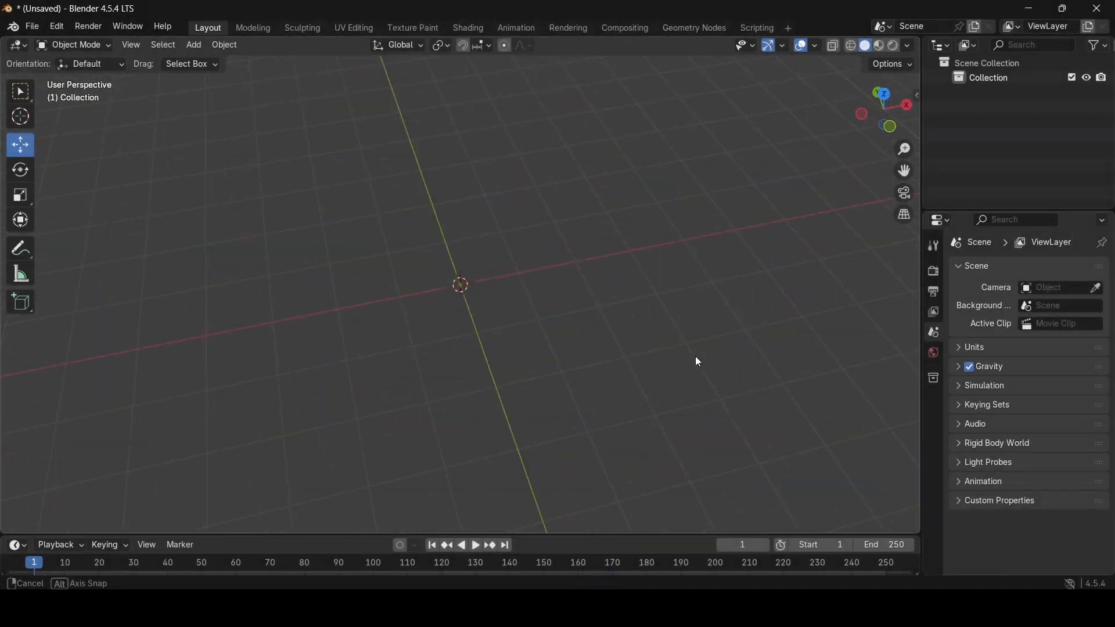
# Step: Add a UV sphere mesh at the world origin of the empty scene
pyautogui.moveTo(637, 383); pyautogui.dragTo(507, 314, button='middle')
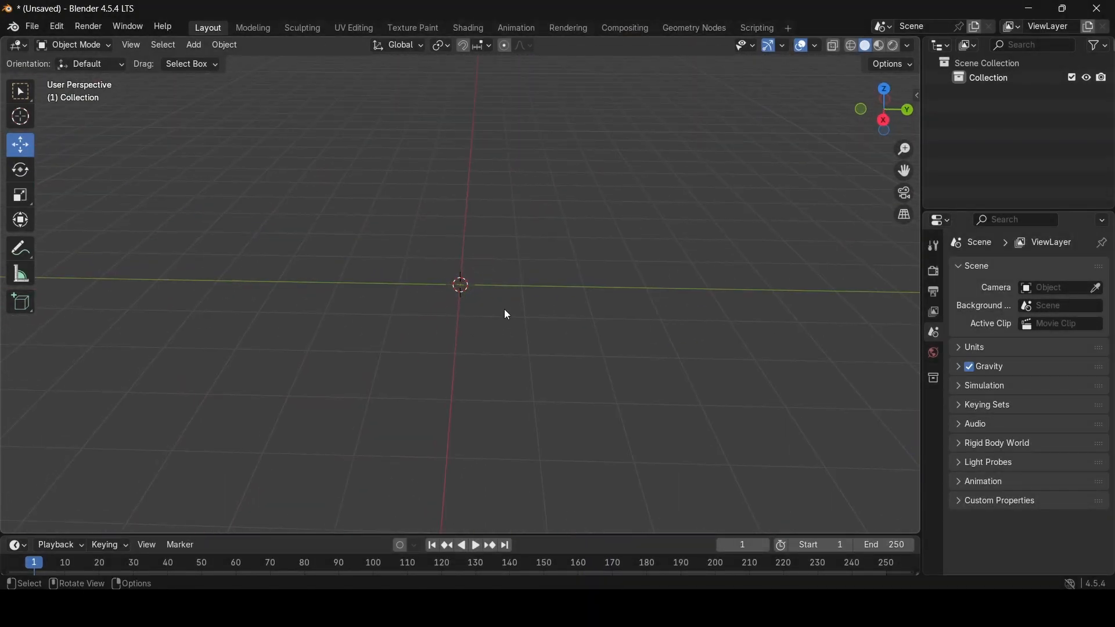
pyautogui.click(194, 45)
pyautogui.click(198, 46)
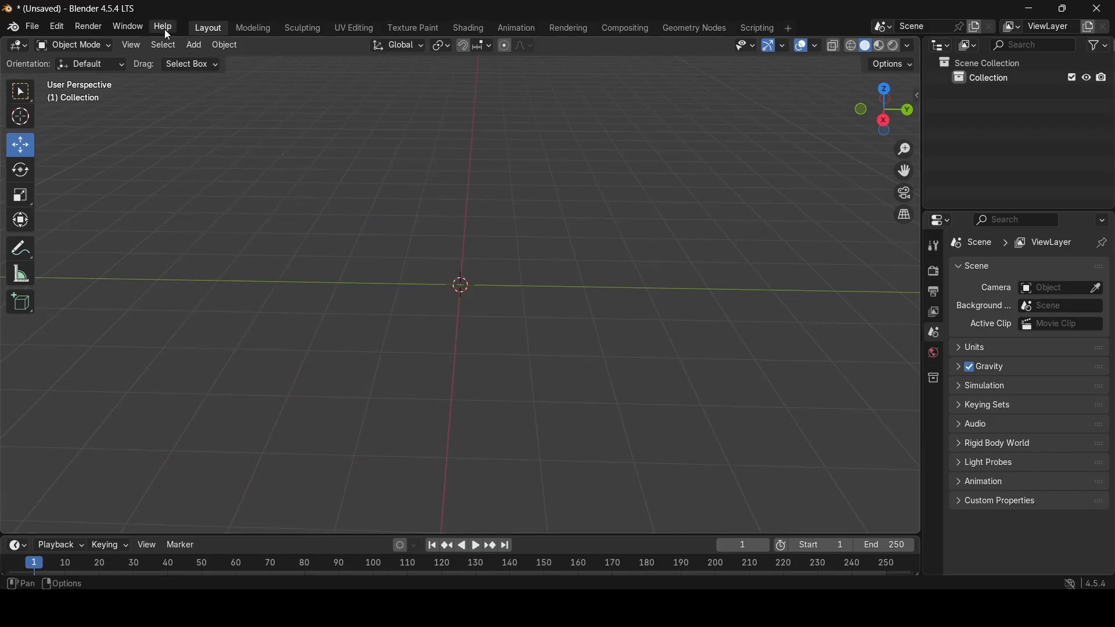
pyautogui.click(194, 45)
pyautogui.moveTo(262, 62)
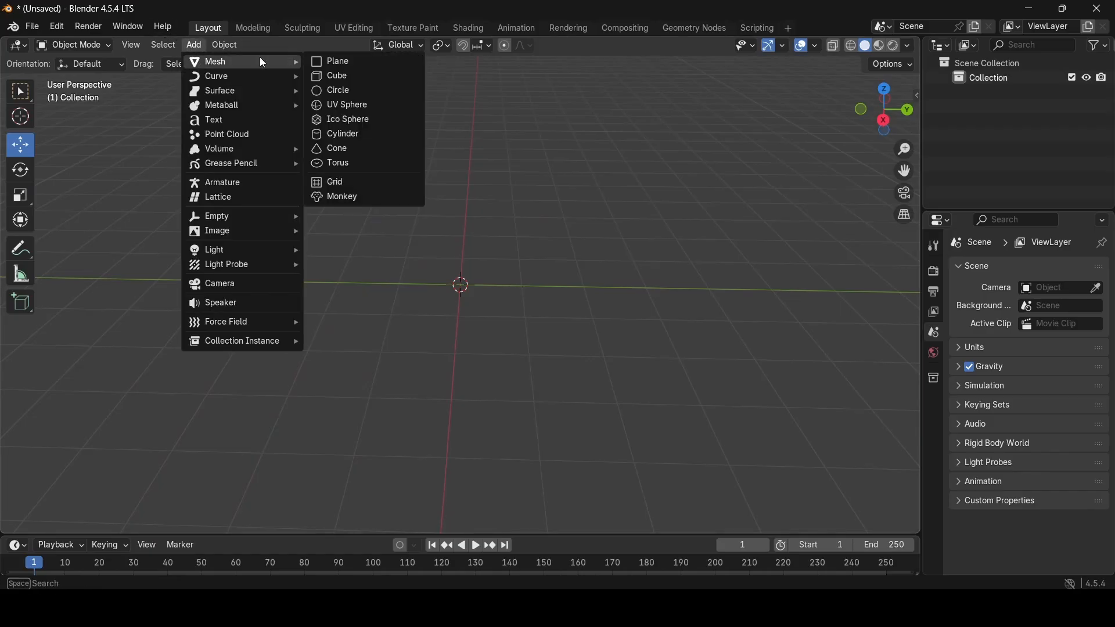
pyautogui.click(349, 106)
pyautogui.moveTo(549, 274)
pyautogui.mouseDown(button='middle')
pyautogui.moveTo(544, 240)
pyautogui.moveTo(548, 279)
pyautogui.mouseUp(button='middle')
pyautogui.scroll(-3, 549, 278)
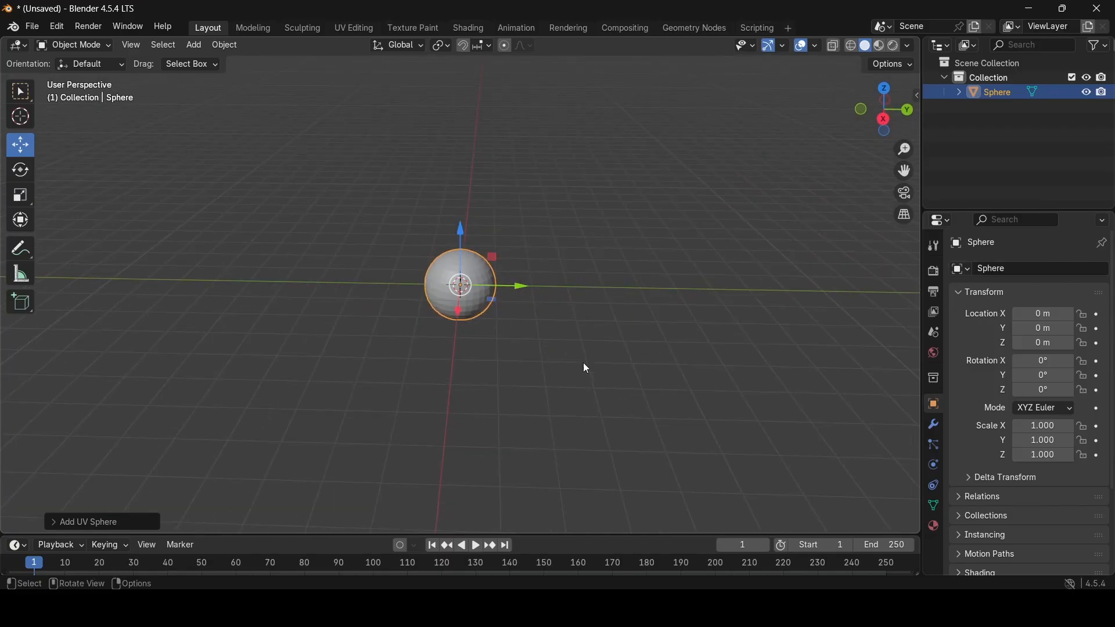
# Step: Add a plane mesh and raise it about 2.5 m along Z so it sits above the sphere
pyautogui.moveTo(539, 340); pyautogui.dragTo(639, 377, button='middle')
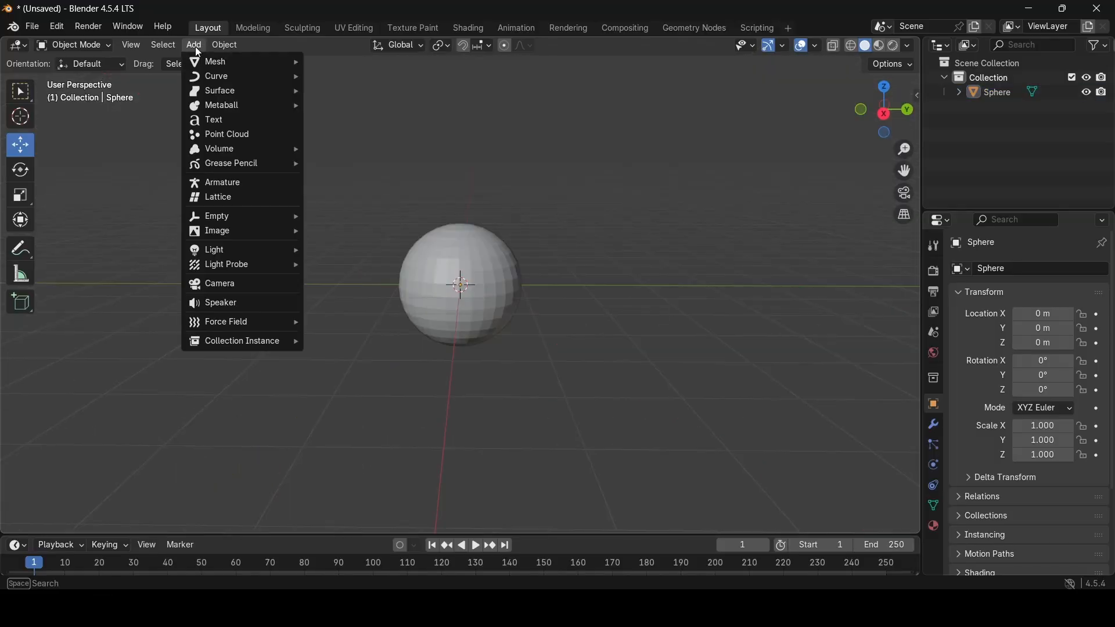
pyautogui.moveTo(216, 62)
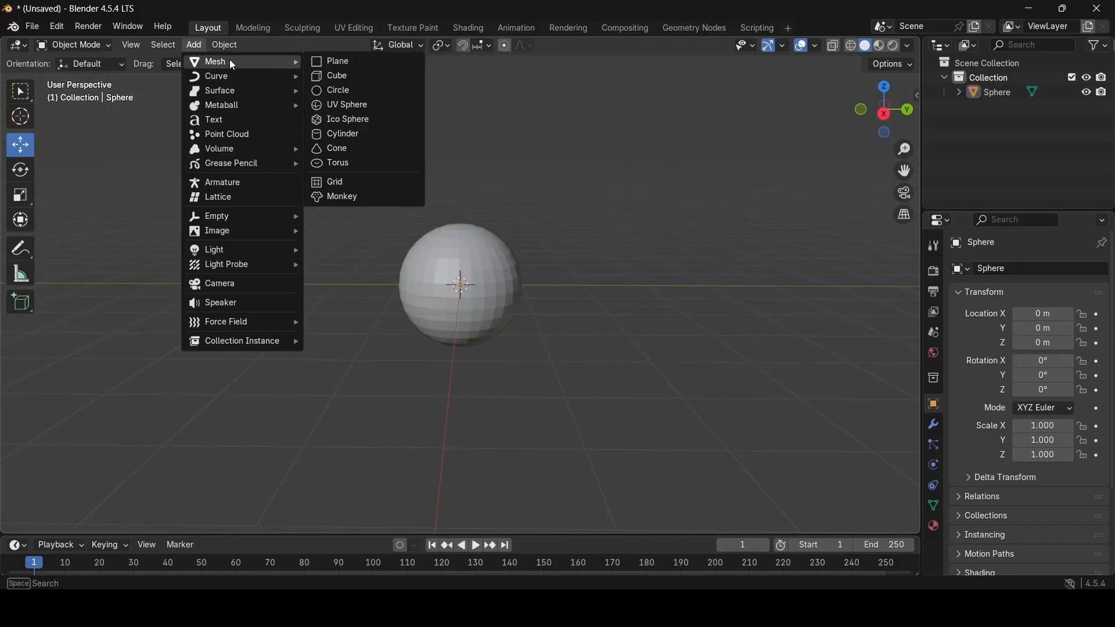
pyautogui.click(336, 62)
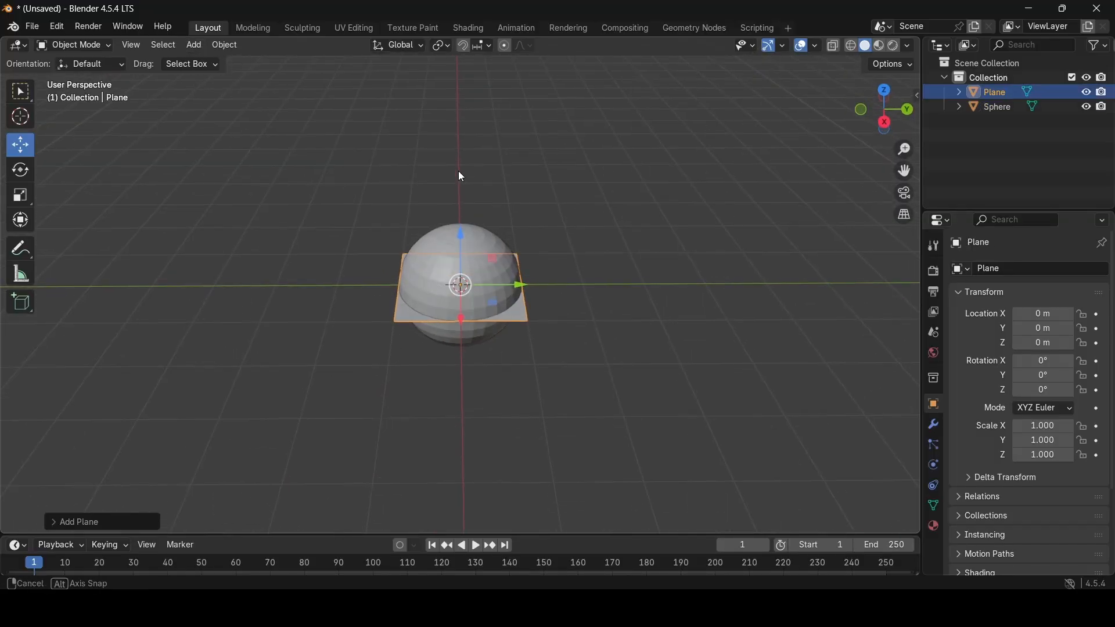
pyautogui.moveTo(459, 231); pyautogui.dragTo(459, 151)
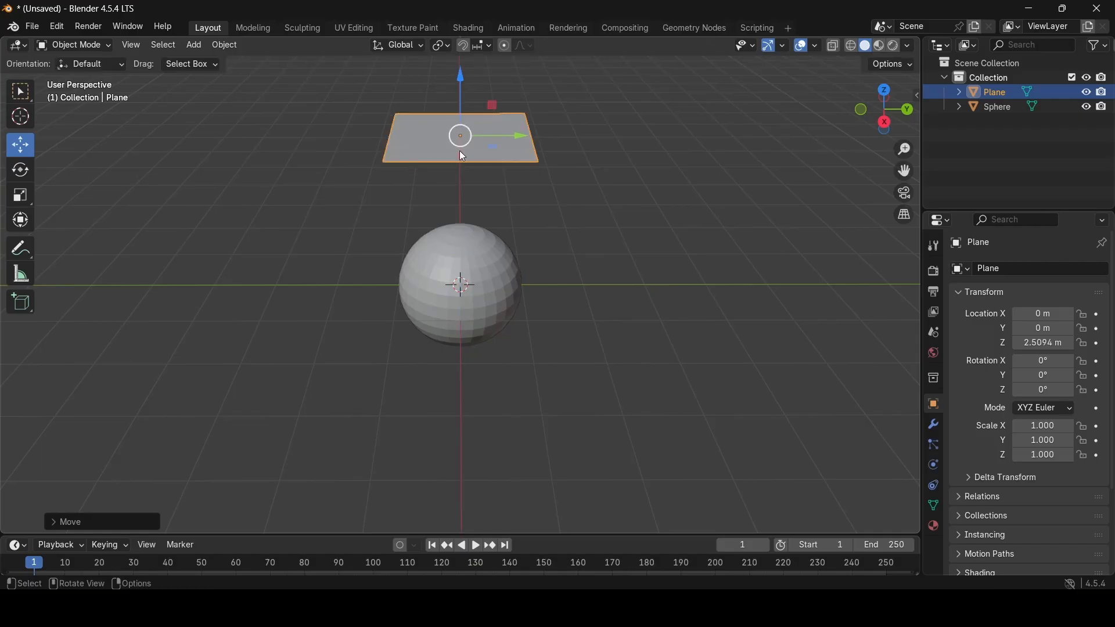
# Step: Scale the plane's mesh uniformly to more than twice its size in Edit Mode
pyautogui.moveTo(459, 152); pyautogui.dragTo(479, 169, button='middle')
pyautogui.scroll(-2, 482, 175)
pyautogui.click(74, 45)
pyautogui.click(97, 74)
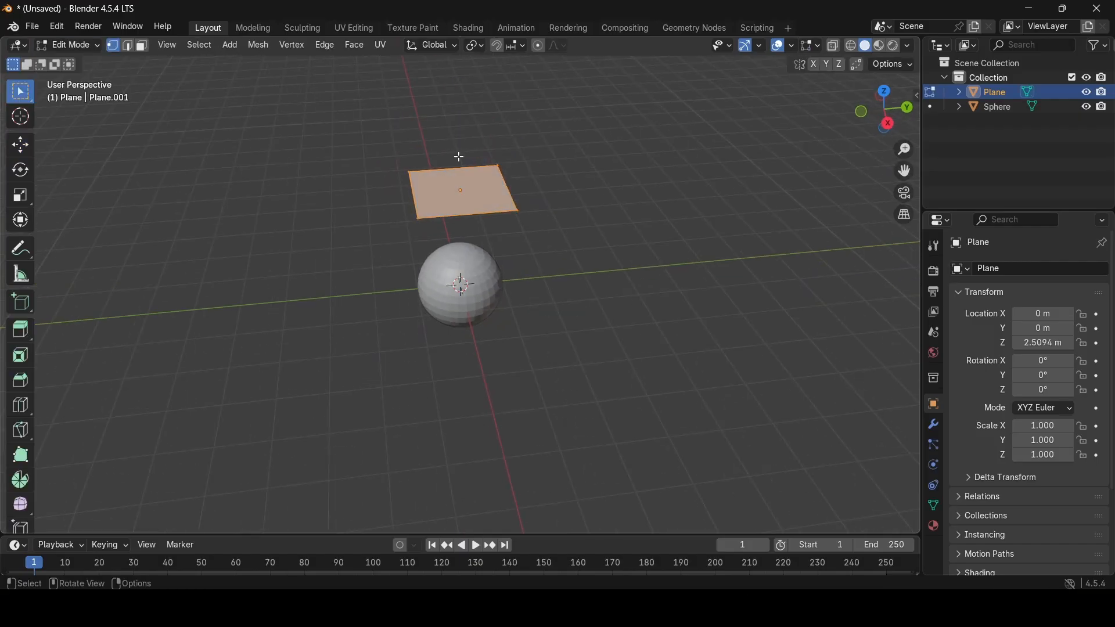
pyautogui.click(20, 195)
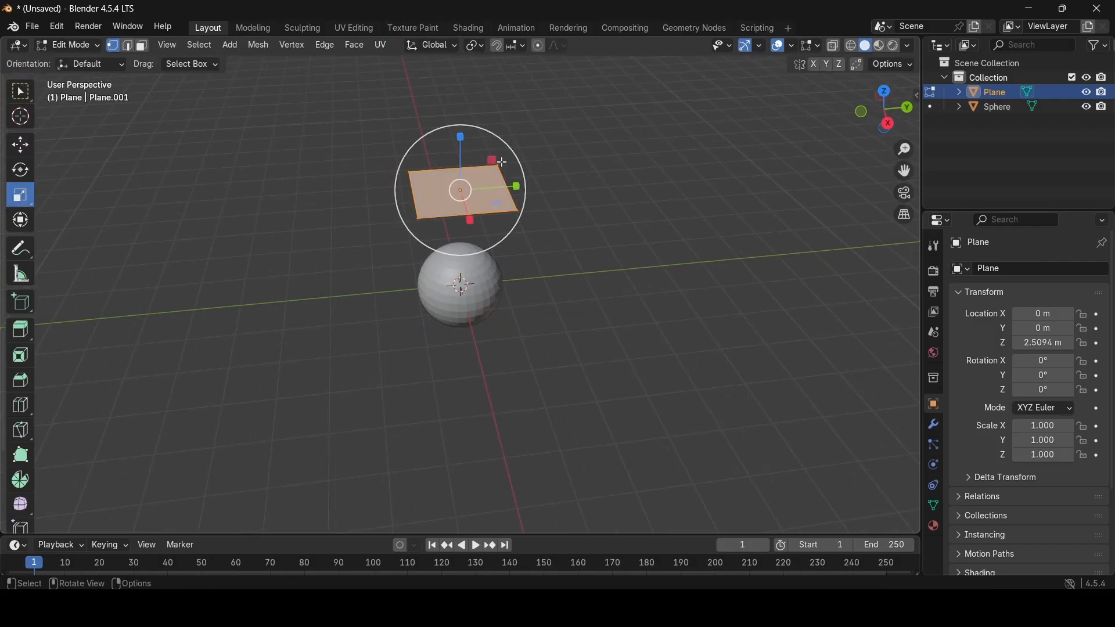
pyautogui.press('s')
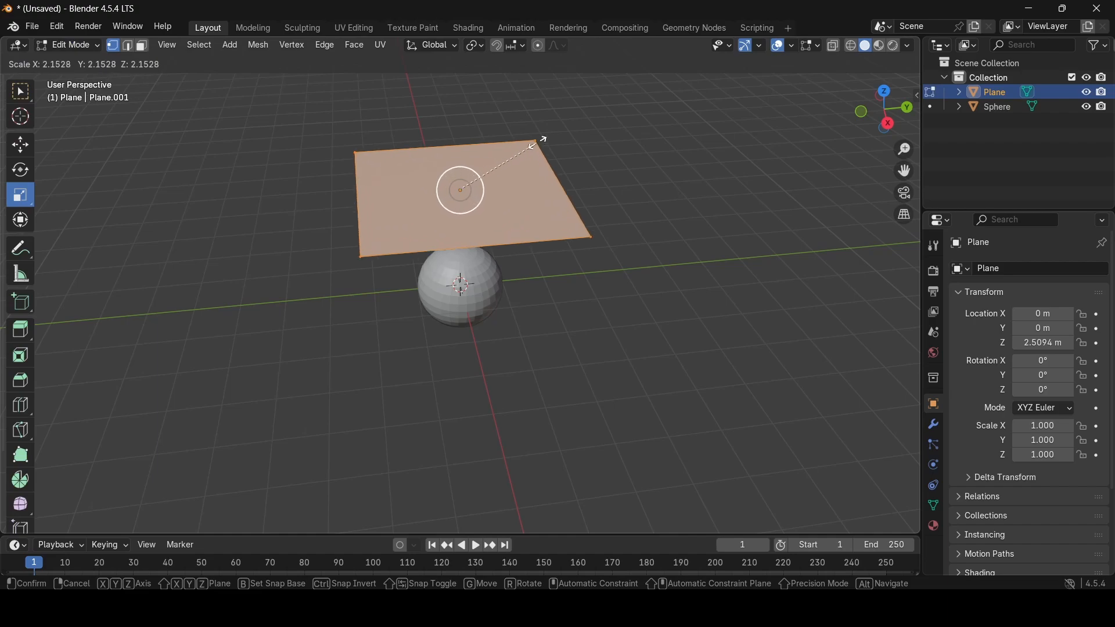
pyautogui.moveTo(566, 131); pyautogui.dragTo(567, 131)
# Step: Enlarge the plane's mesh further so it extends well beyond the sphere on all sides, and return to Object Mode
pyautogui.moveTo(671, 398); pyautogui.dragTo(643, 363, button='middle')
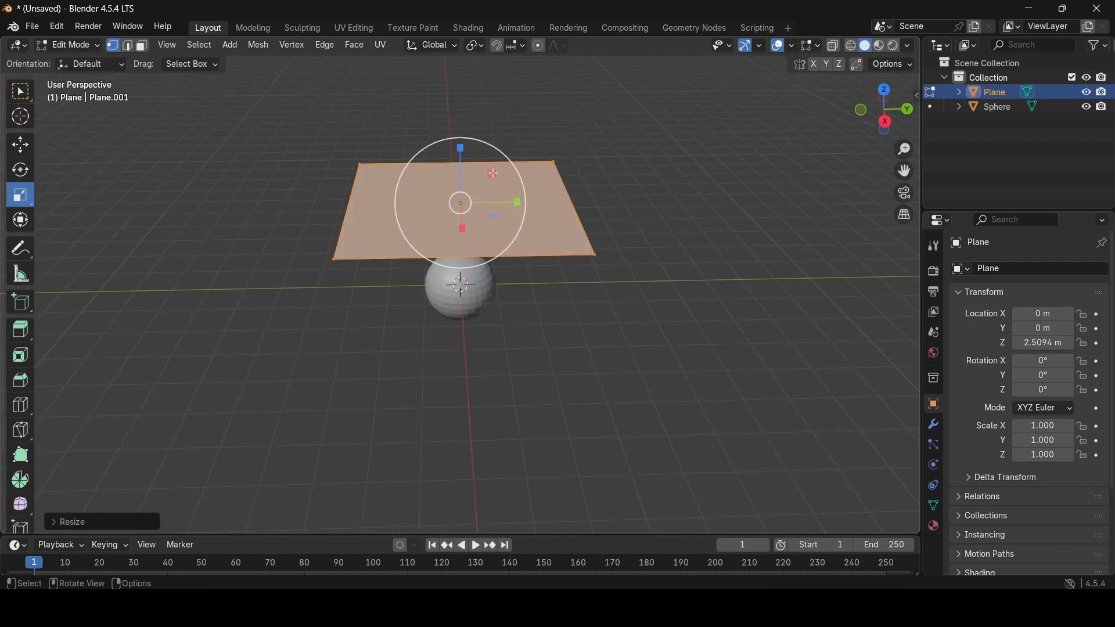
pyautogui.moveTo(494, 169); pyautogui.dragTo(521, 174)
pyautogui.hotkey('ctrl', 'z')
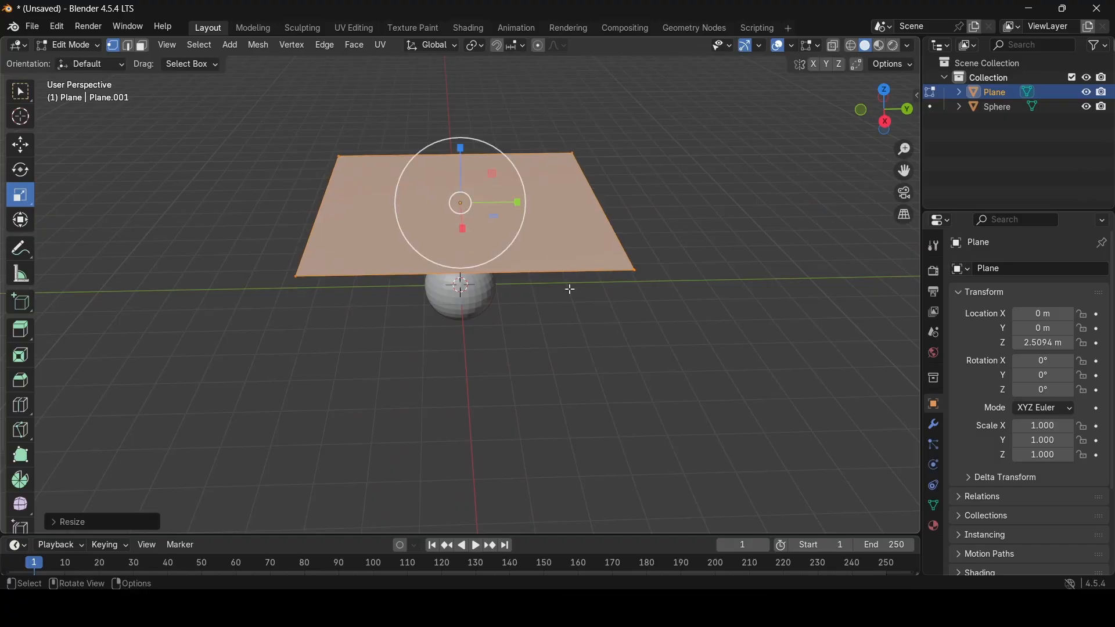
pyautogui.moveTo(570, 291); pyautogui.dragTo(481, 267, button='middle')
pyautogui.press('Tab')
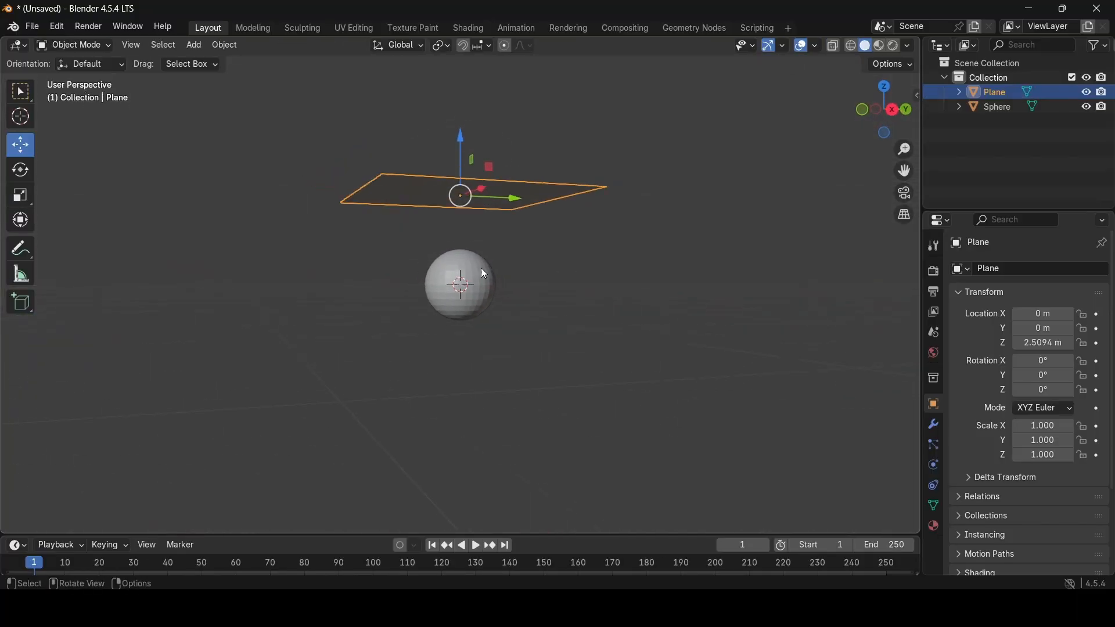
pyautogui.click(472, 269)
pyautogui.moveTo(553, 246); pyautogui.dragTo(549, 276, button='middle')
pyautogui.click(515, 171)
pyautogui.moveTo(632, 294); pyautogui.dragTo(693, 315, button='middle')
pyautogui.scroll(2, 643, 314)
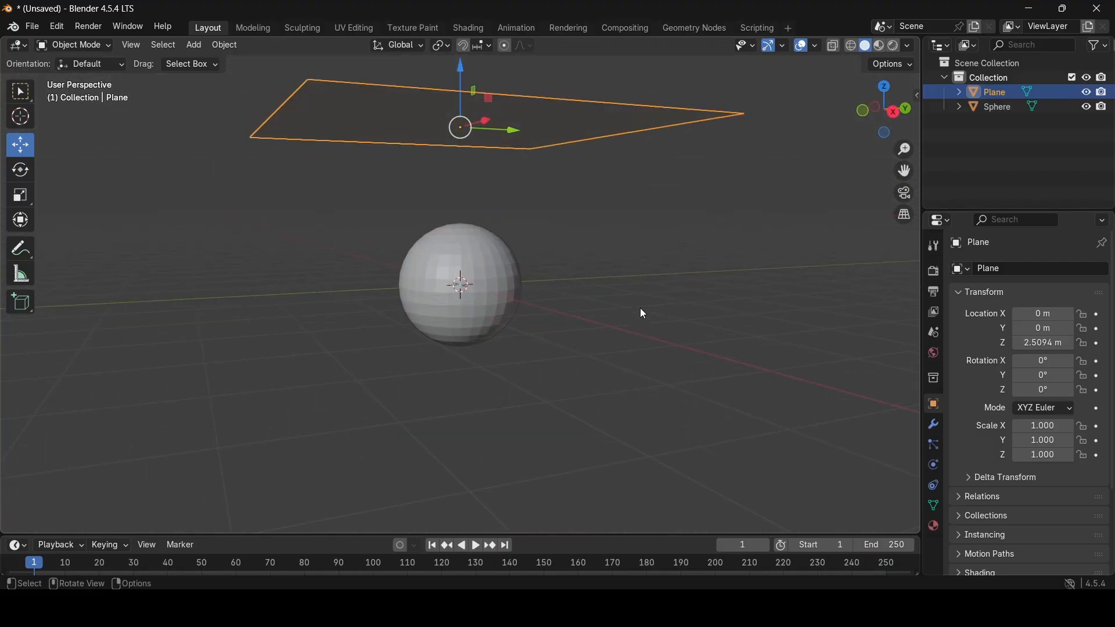
# Step: Select the sphere and add a Collision physics modifier to it
pyautogui.click(505, 255)
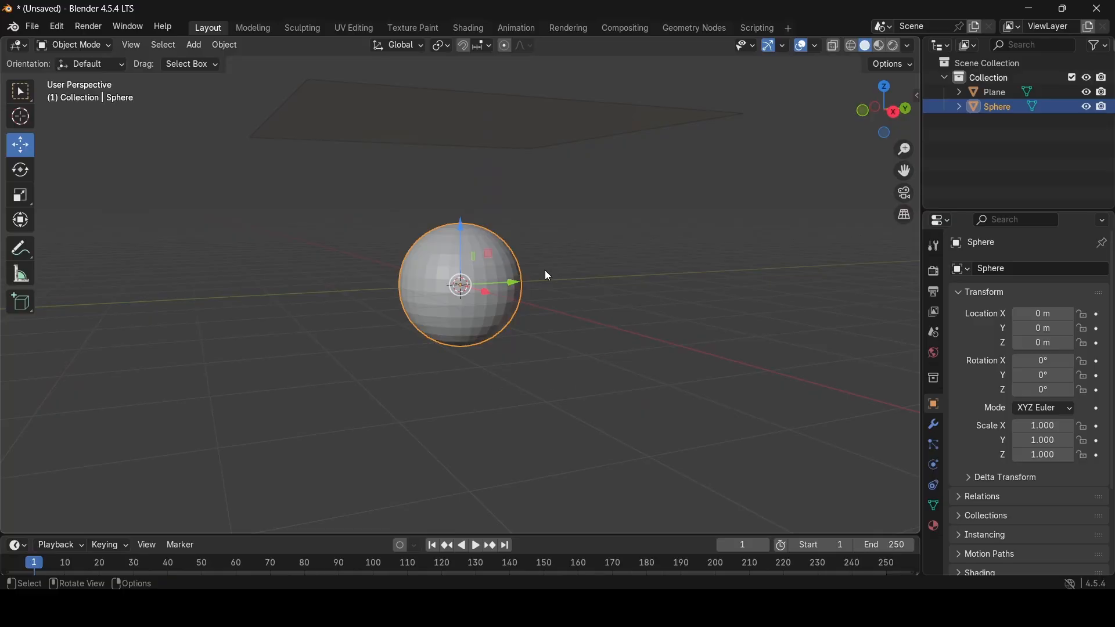
pyautogui.moveTo(517, 232); pyautogui.dragTo(405, 198, button='middle')
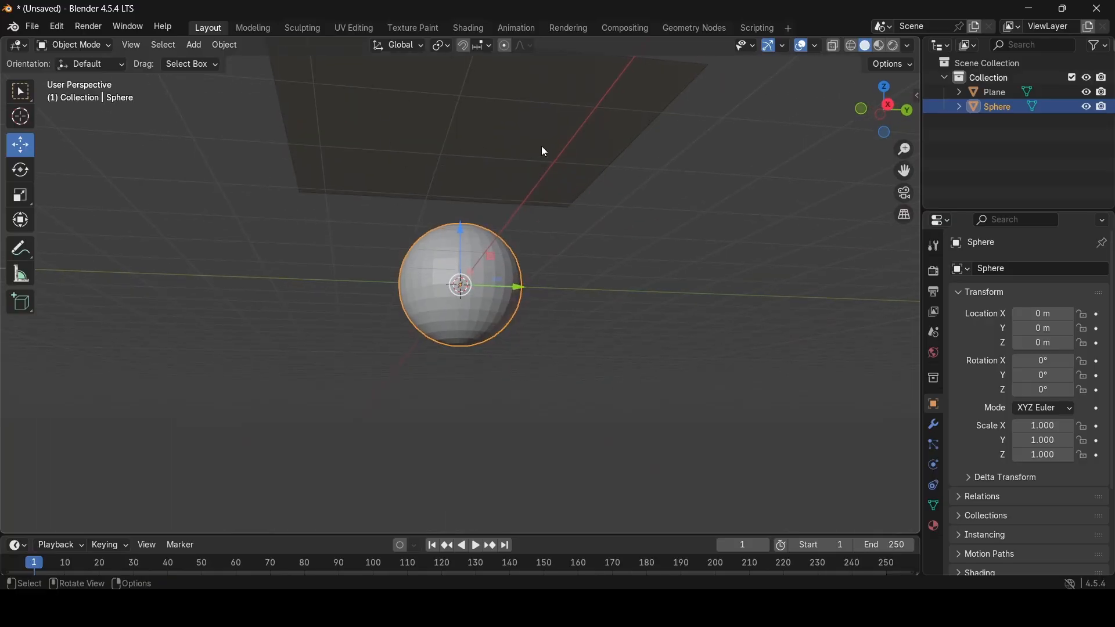
pyautogui.moveTo(545, 152); pyautogui.dragTo(563, 197, button='middle')
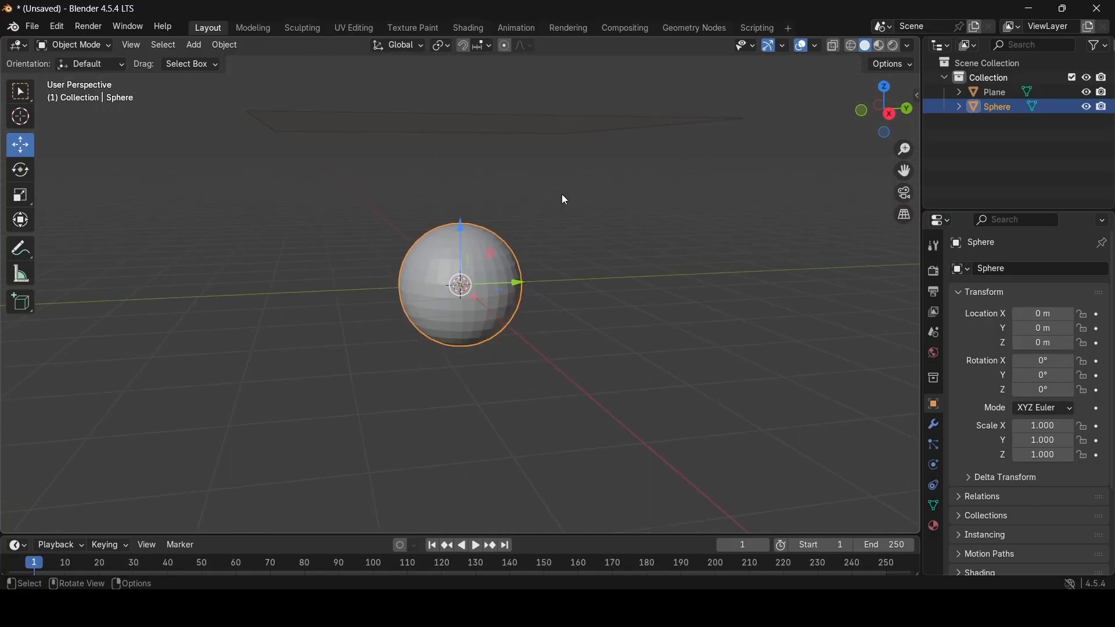
pyautogui.click(936, 429)
pyautogui.click(1029, 274)
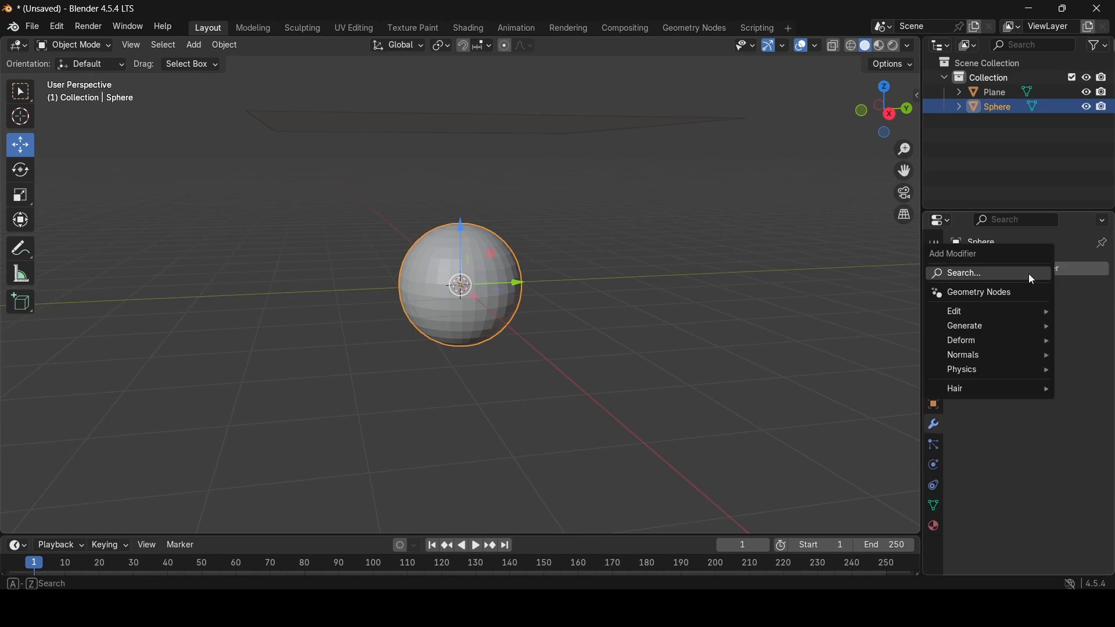
pyautogui.moveTo(994, 369)
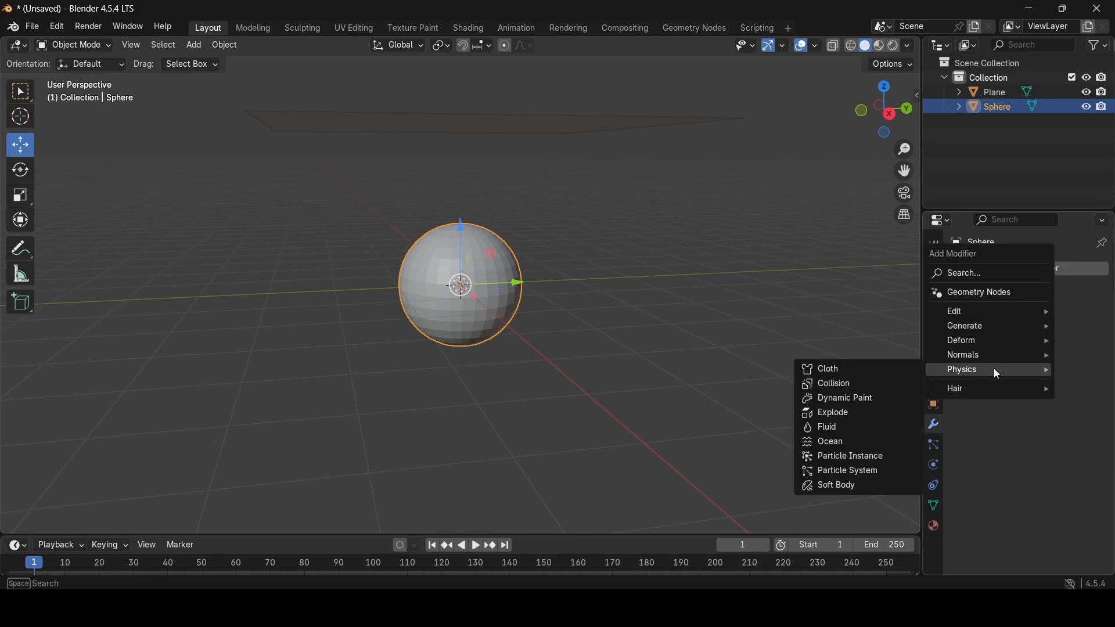
pyautogui.click(849, 384)
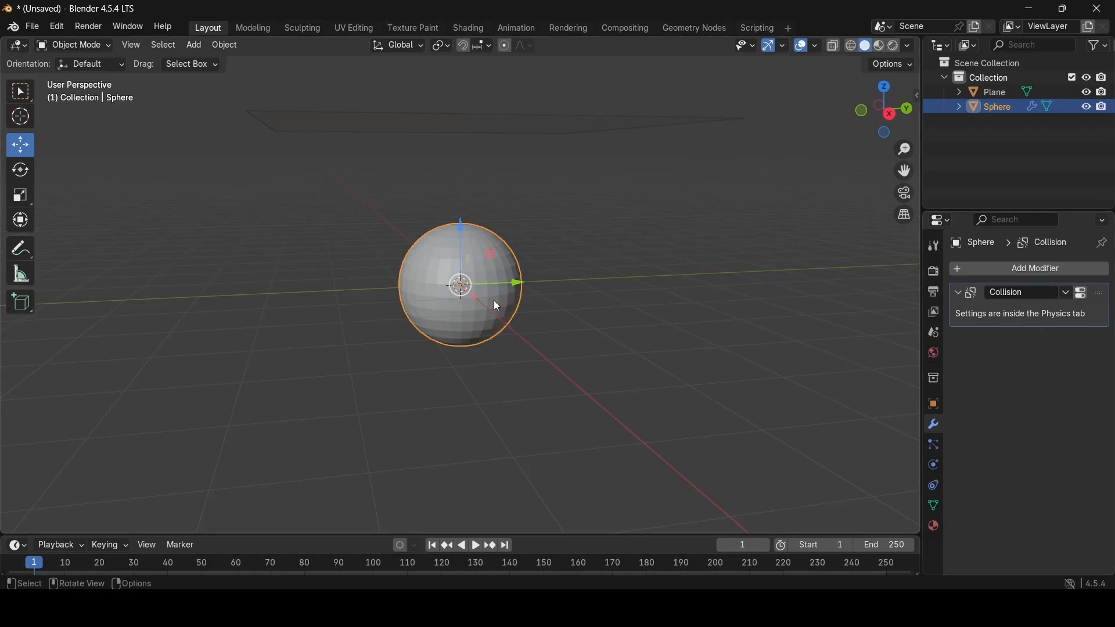
# Step: Examine the sphere's collision physics settings for particles and for soft body and cloth
pyautogui.click(933, 467)
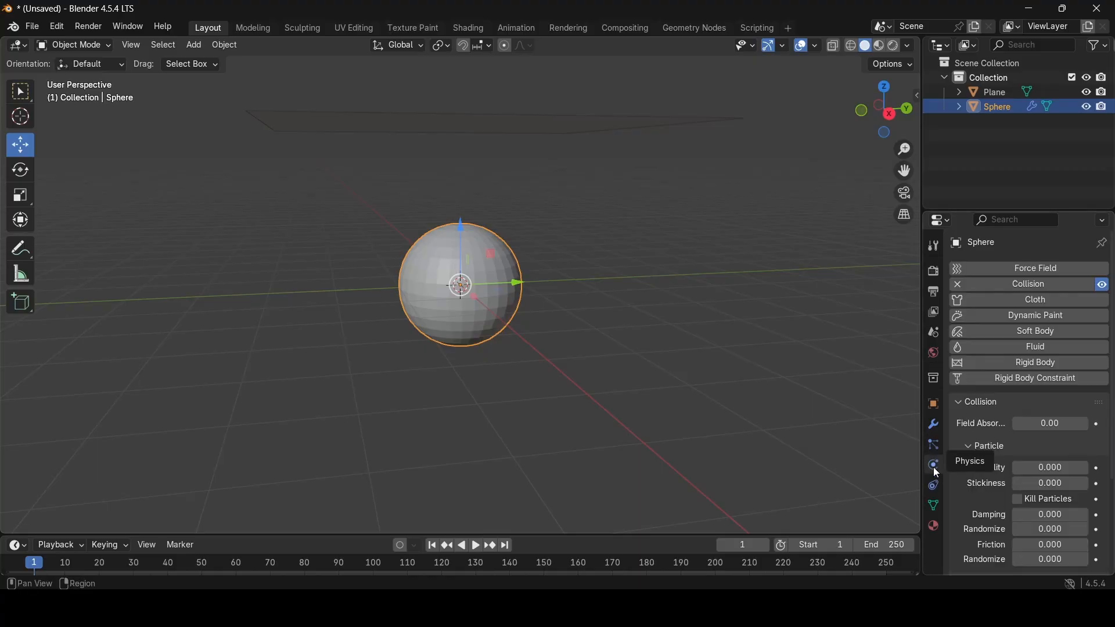
pyautogui.scroll(-5, 1007, 401)
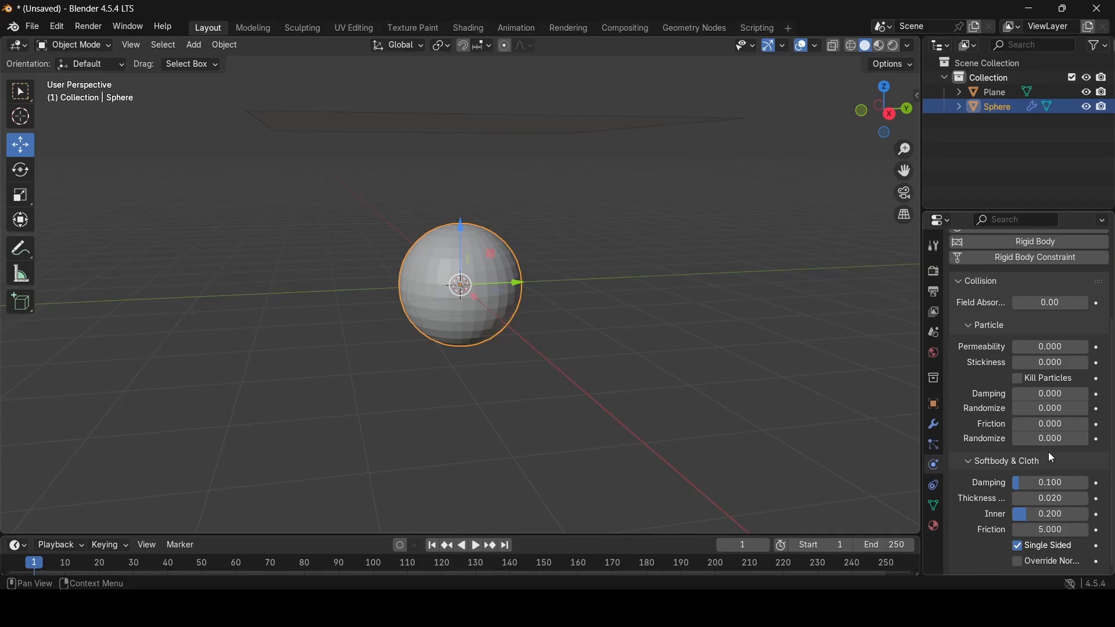
pyautogui.scroll(5, 1050, 457)
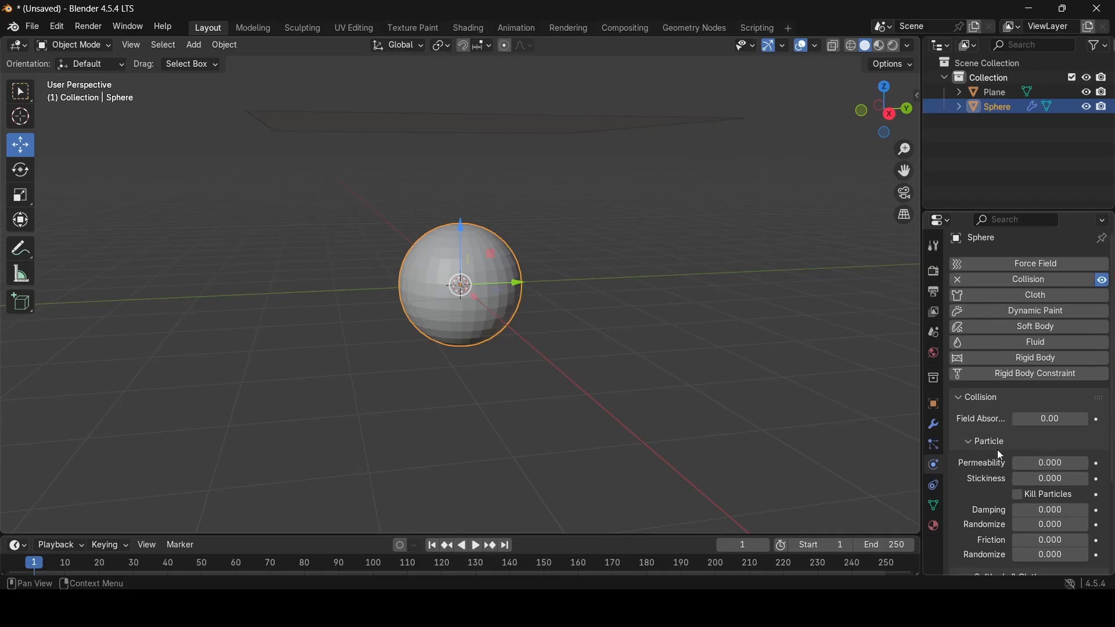
pyautogui.scroll(-5, 986, 463)
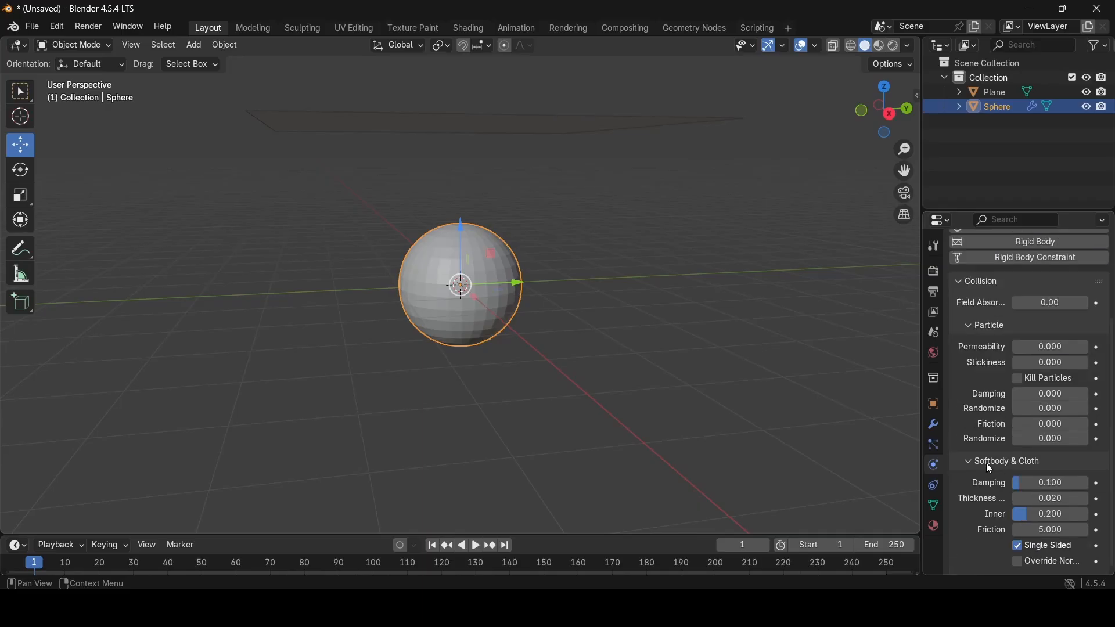
pyautogui.scroll(5, 1032, 497)
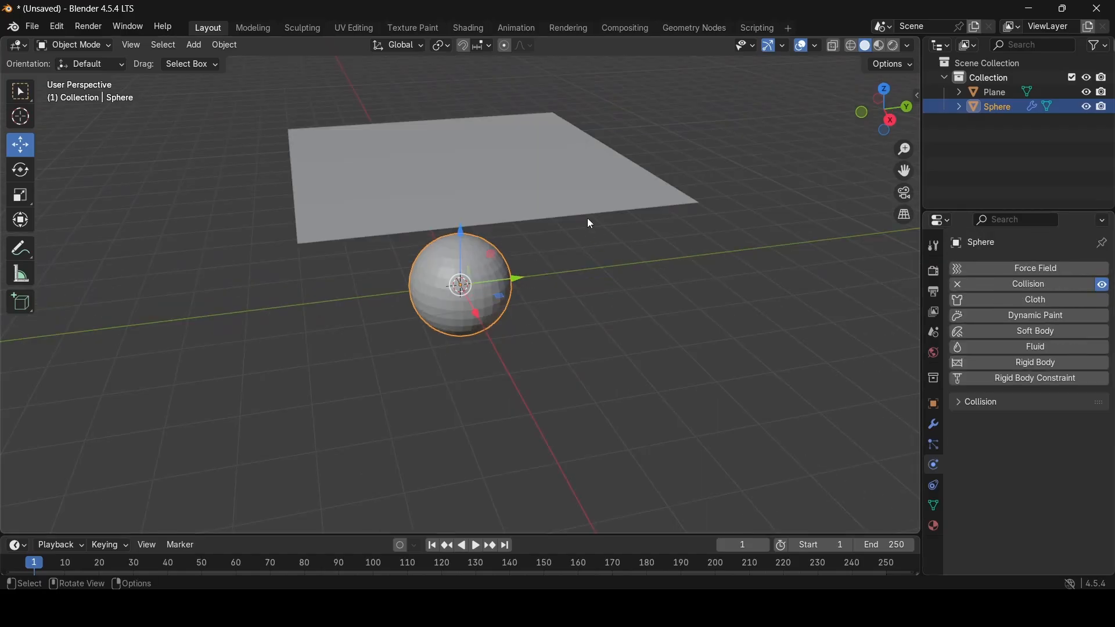
# Step: Select the plane above the sphere and add a Subdivision Surface modifier to it
pyautogui.click(550, 172)
pyautogui.moveTo(559, 198)
pyautogui.mouseDown(button='middle')
pyautogui.moveTo(559, 259)
pyautogui.moveTo(546, 210)
pyautogui.mouseUp(button='middle')
pyautogui.scroll(-2, 549, 211)
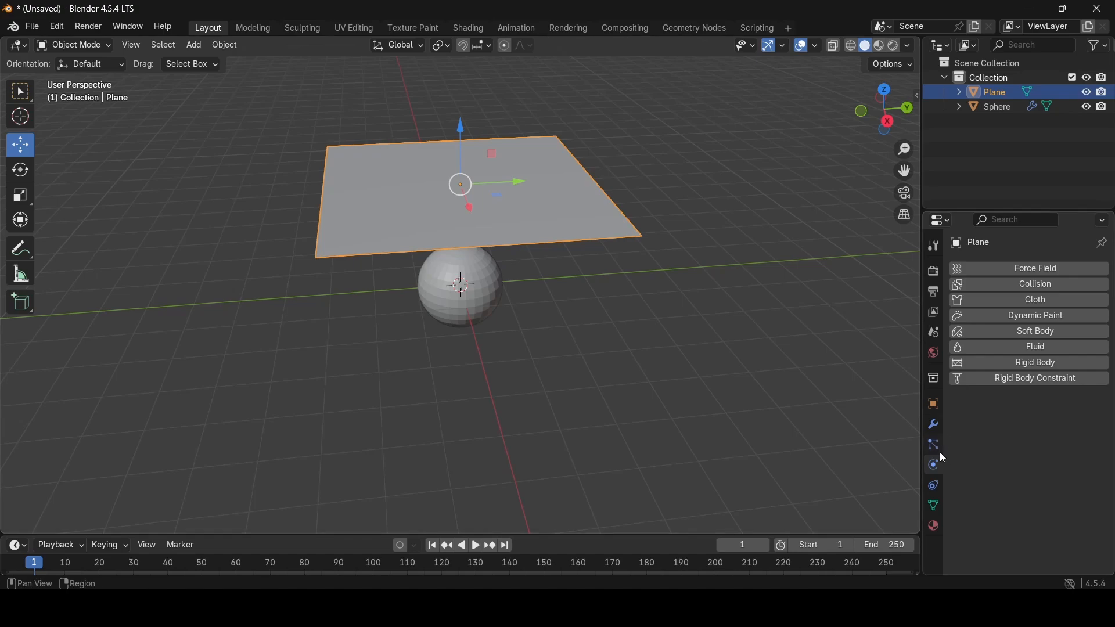
pyautogui.click(934, 426)
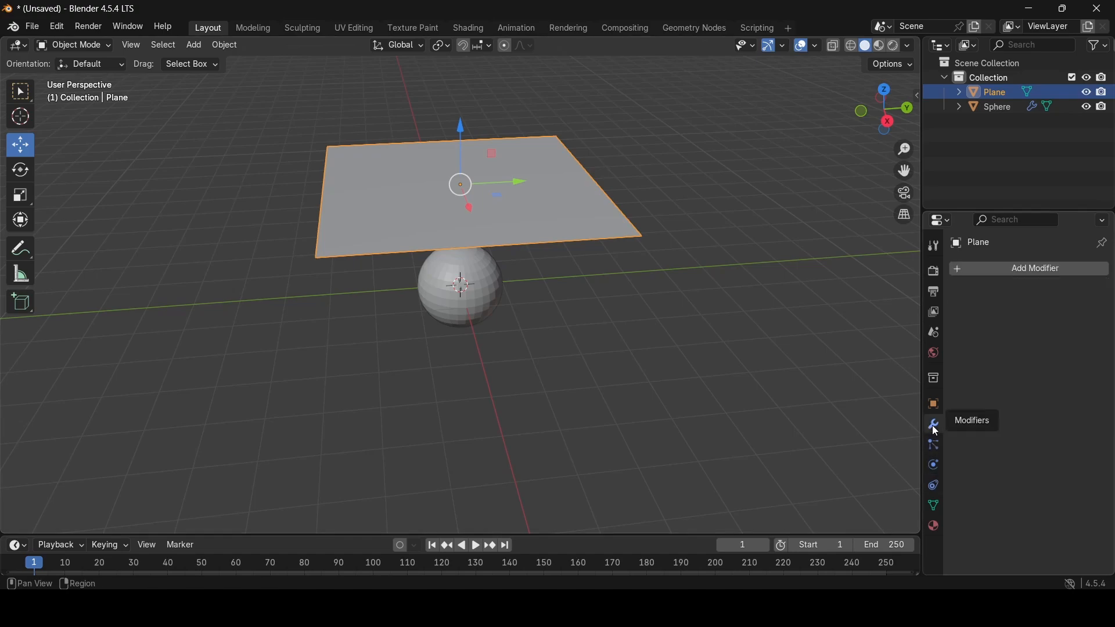
pyautogui.click(1034, 270)
pyautogui.moveTo(981, 226)
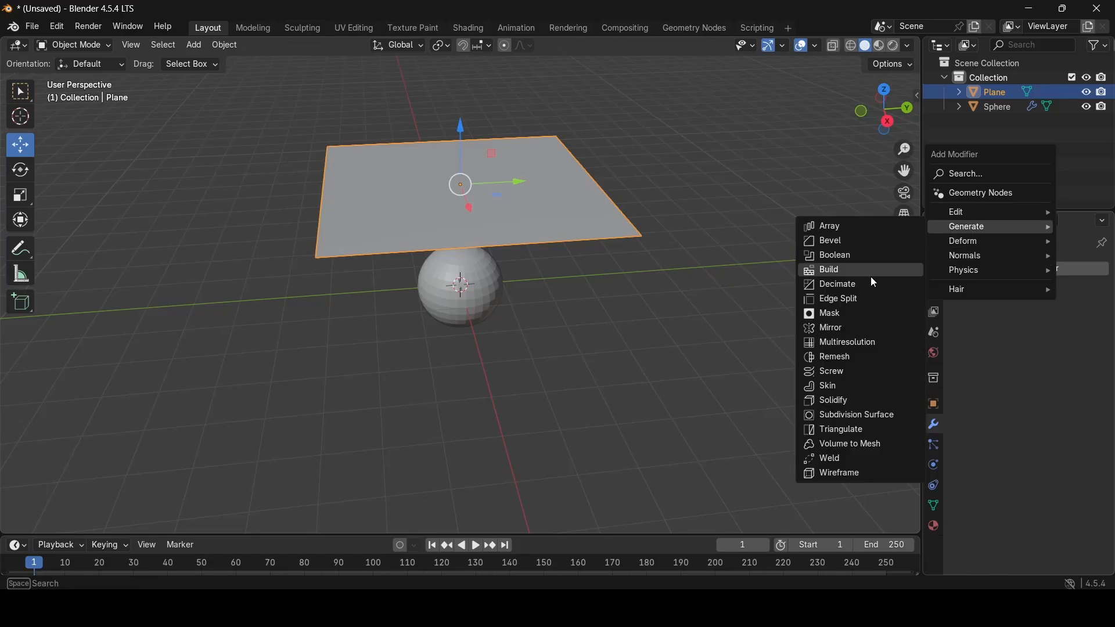
pyautogui.click(876, 417)
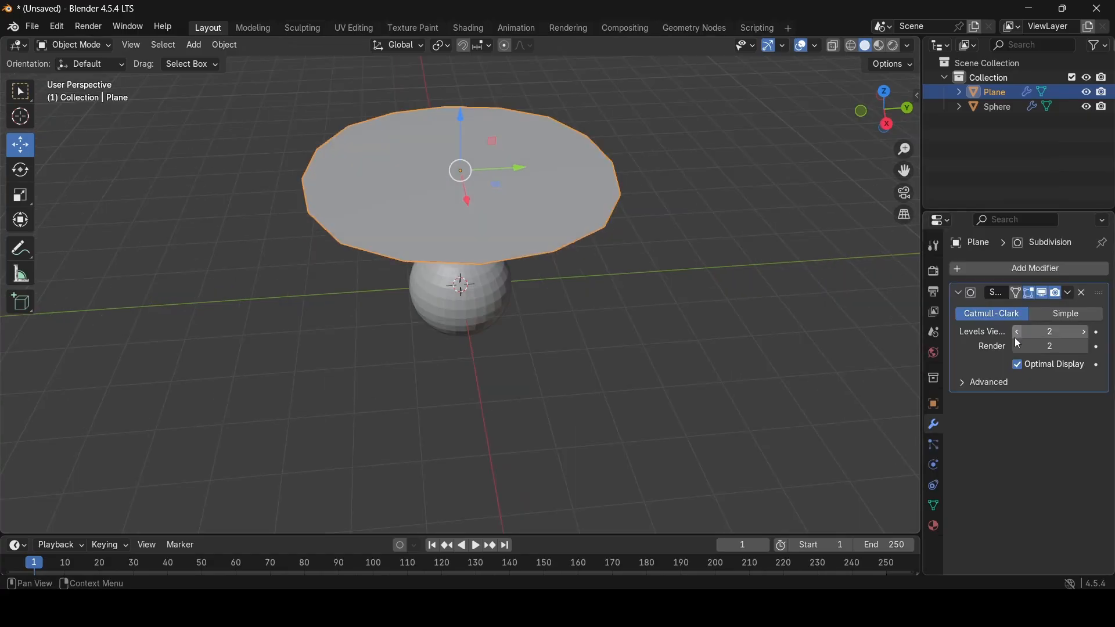
# Step: Try lower viewport subdivision levels on the plane down to 0, and raise the viewport level to 5
pyautogui.click(1017, 333)
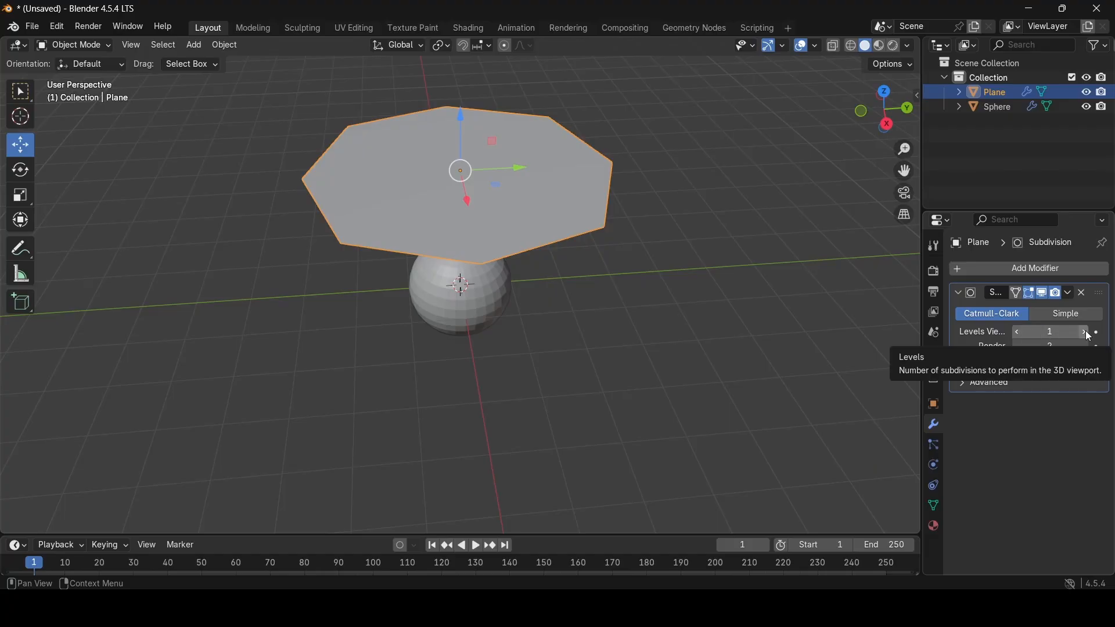
pyautogui.click(1019, 333)
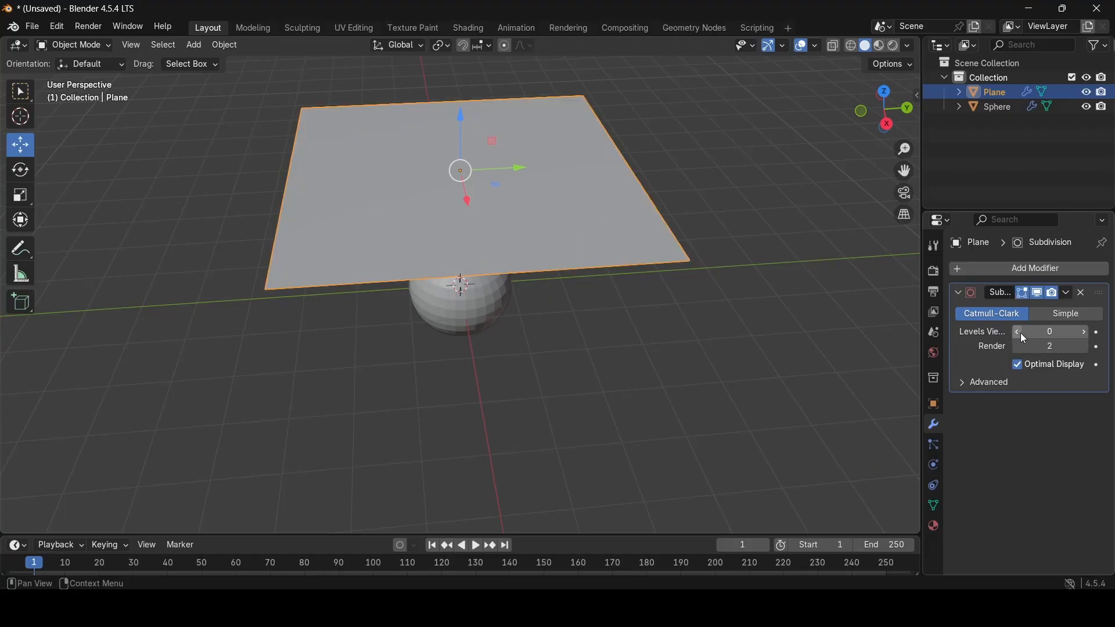
pyautogui.click(1085, 333)
pyautogui.click(1085, 332)
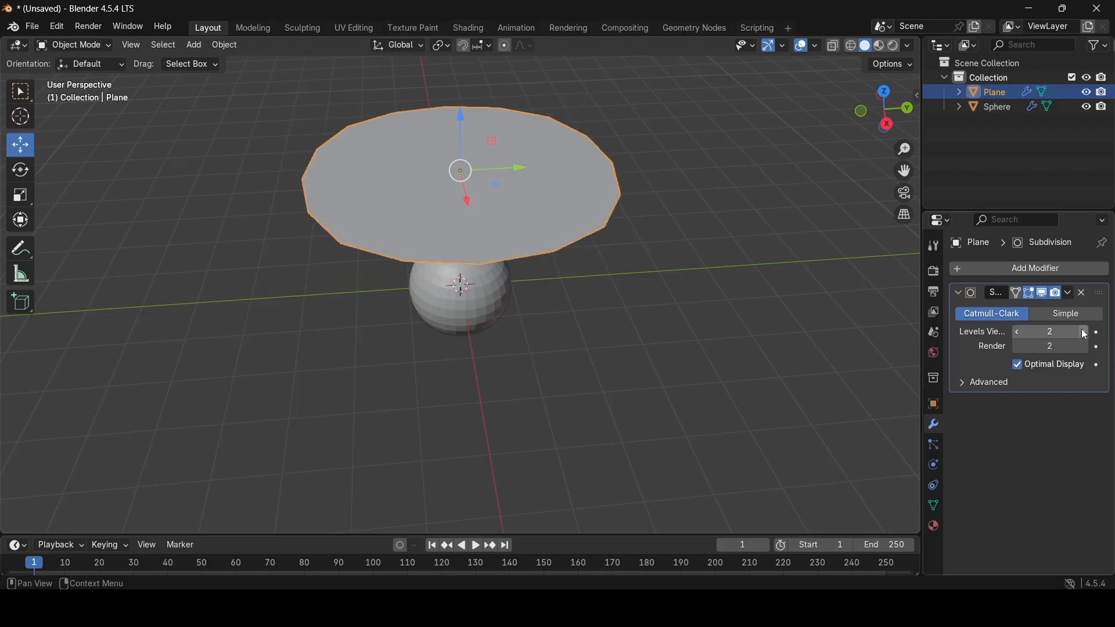
pyautogui.click(1084, 333)
pyautogui.click(1084, 333)
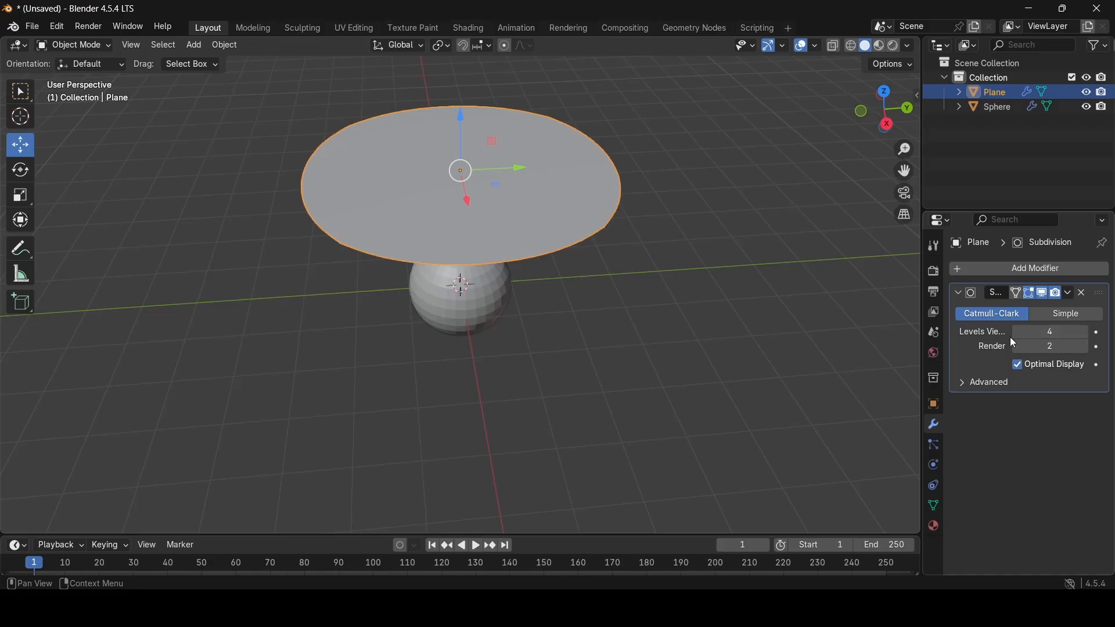
pyautogui.moveTo(728, 321); pyautogui.dragTo(728, 366, button='middle')
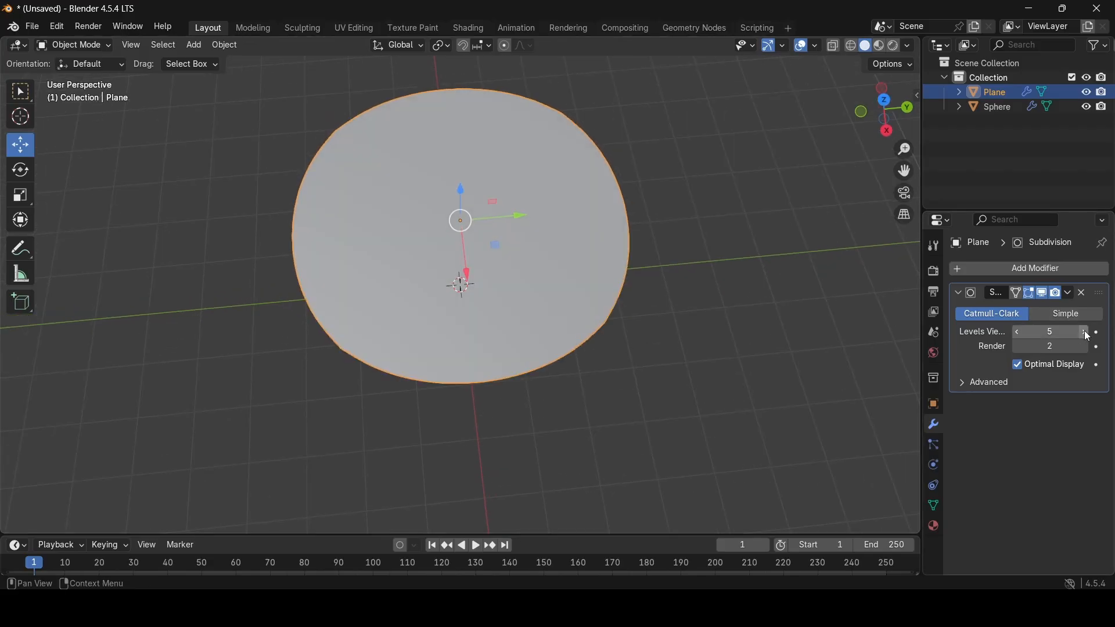
# Step: Raise the plane's Subdivision Surface viewport level to 6
pyautogui.moveTo(659, 351); pyautogui.dragTo(602, 322, button='middle')
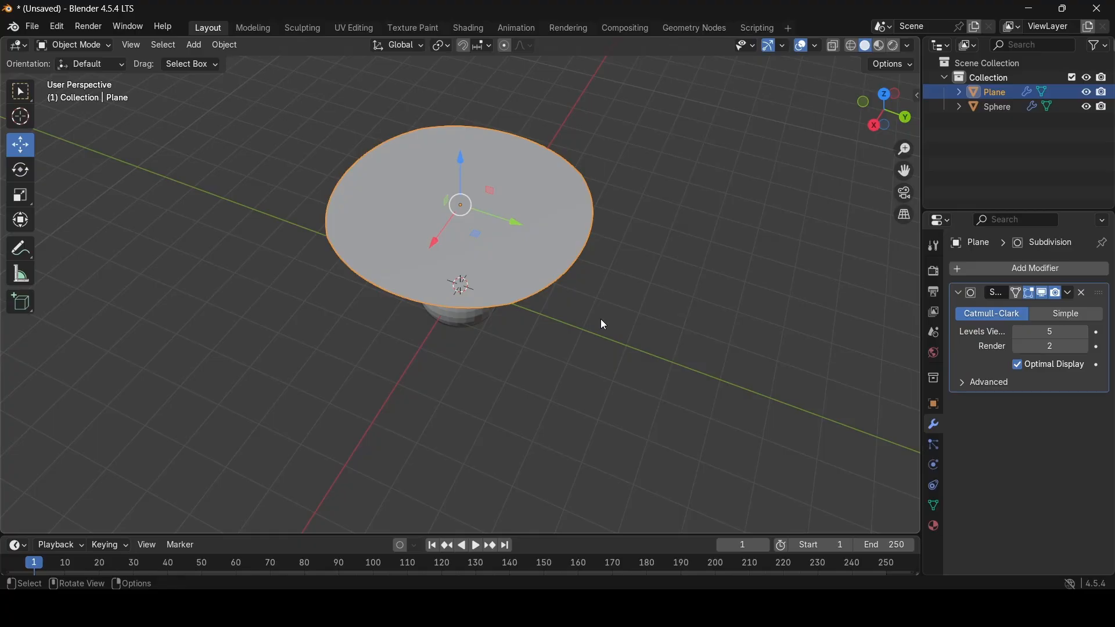
pyautogui.moveTo(601, 318); pyautogui.dragTo(616, 308, button='middle')
pyautogui.scroll(-1, 616, 308)
pyautogui.scroll(4, 616, 308)
pyautogui.moveTo(669, 356); pyautogui.dragTo(632, 317, button='middle')
pyautogui.scroll(-4, 643, 332)
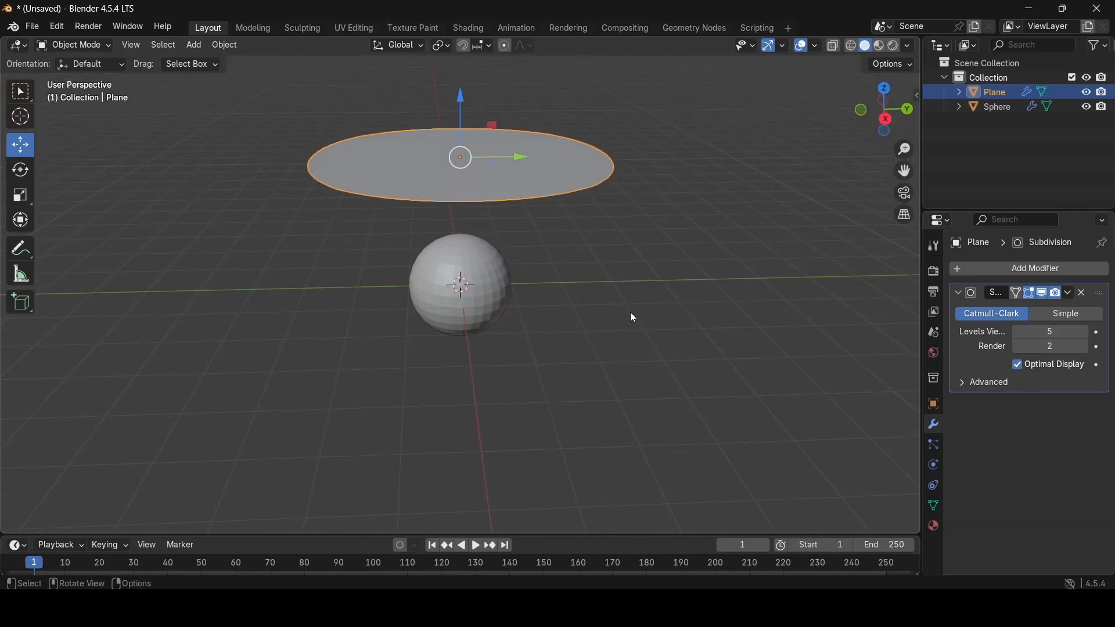
pyautogui.click(1084, 331)
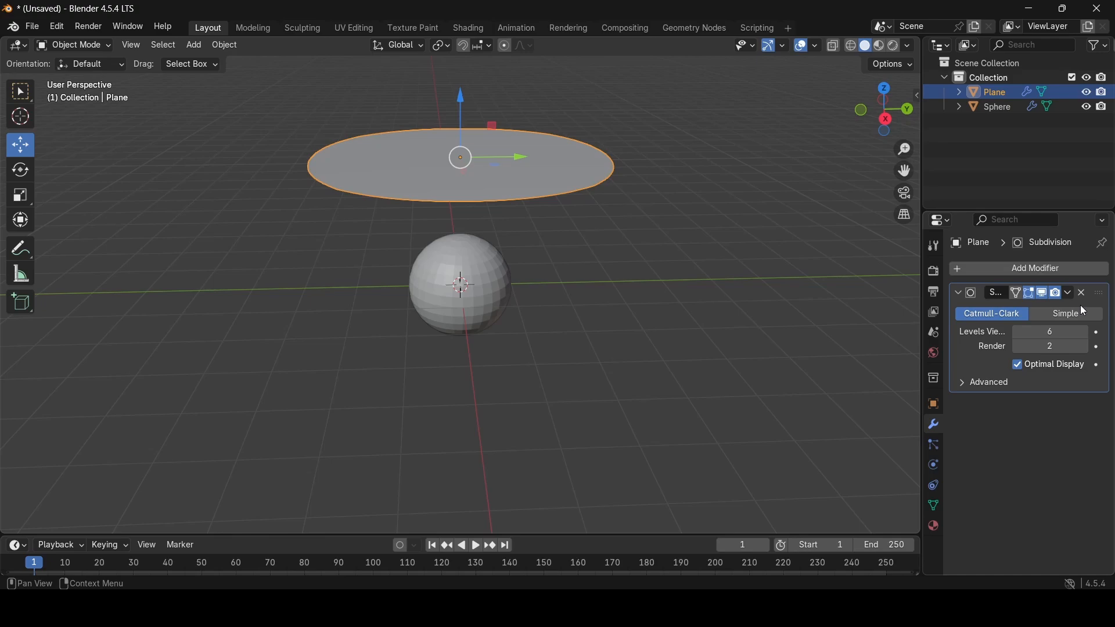
# Step: Add a Cloth physics modifier to the plane above the sphere
pyautogui.click(1025, 268)
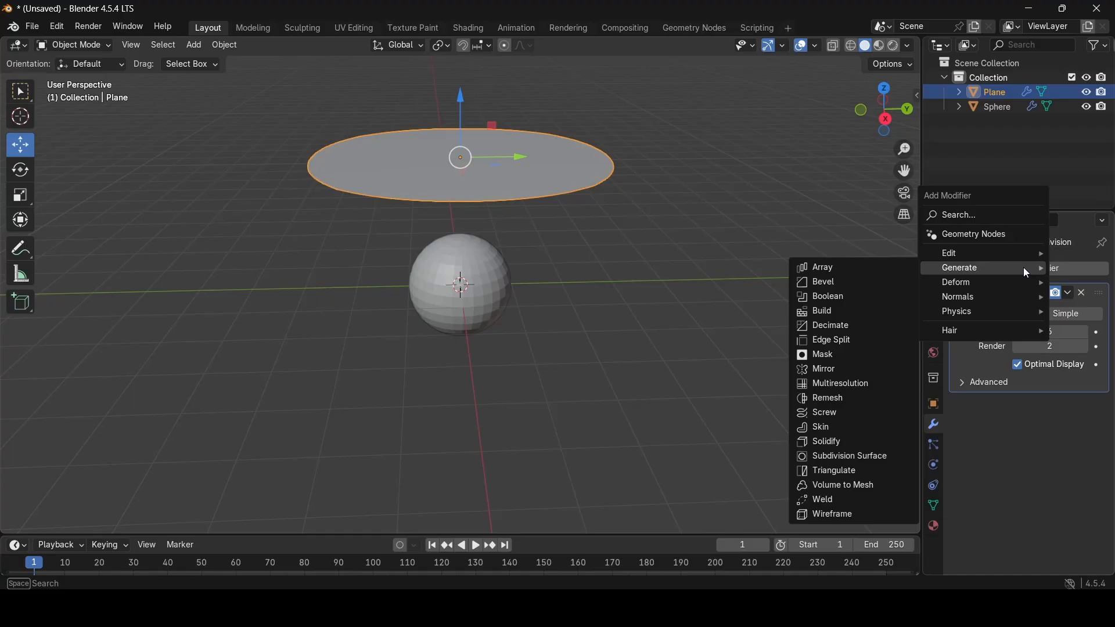
pyautogui.moveTo(1005, 312)
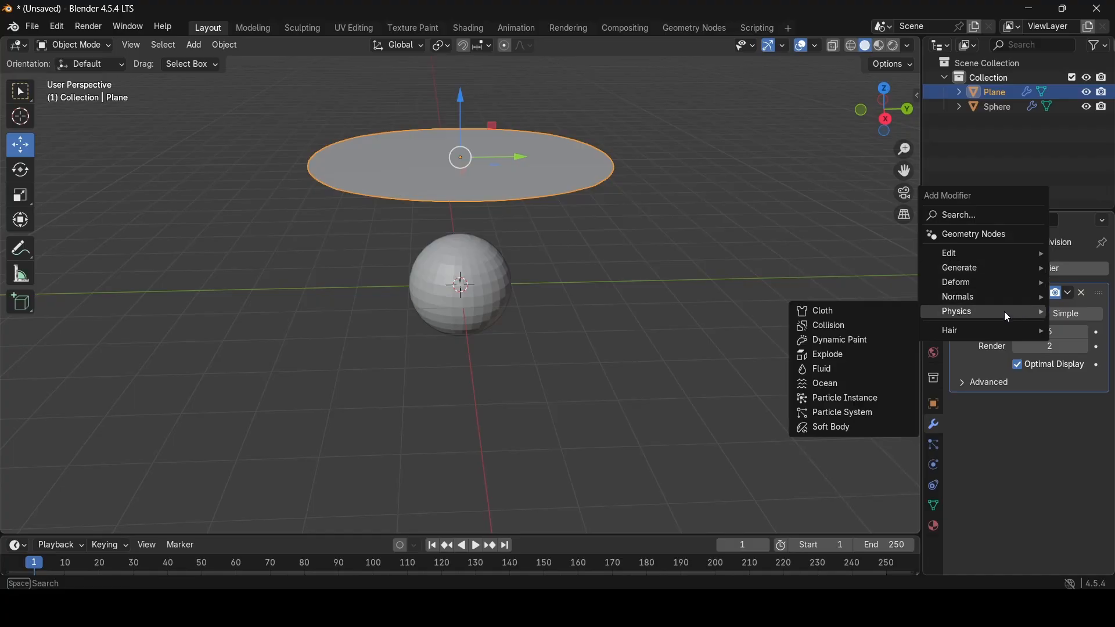
pyautogui.click(867, 316)
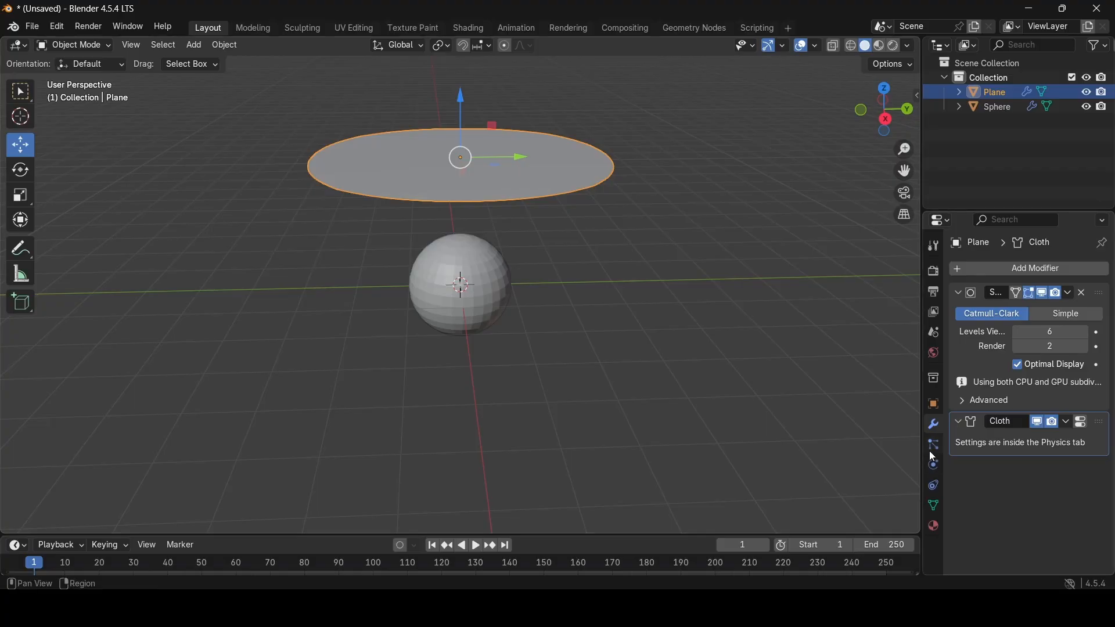
# Step: Examine the plane's cloth physics settings, including physical properties, stiffness, damping, internal springs and pressure
pyautogui.click(934, 466)
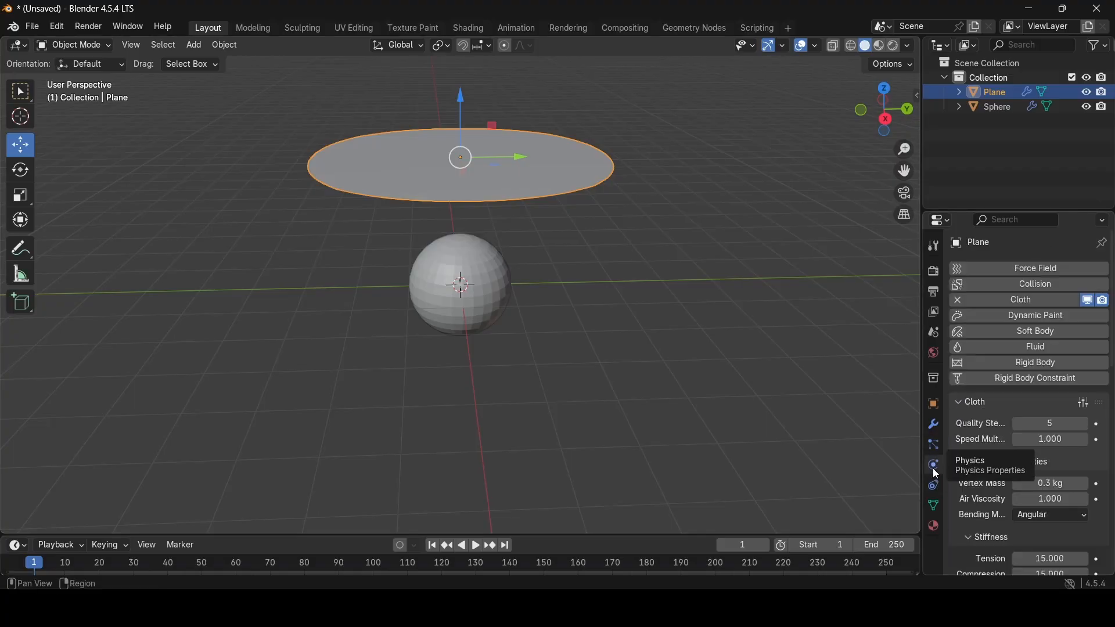
pyautogui.scroll(-3, 1024, 422)
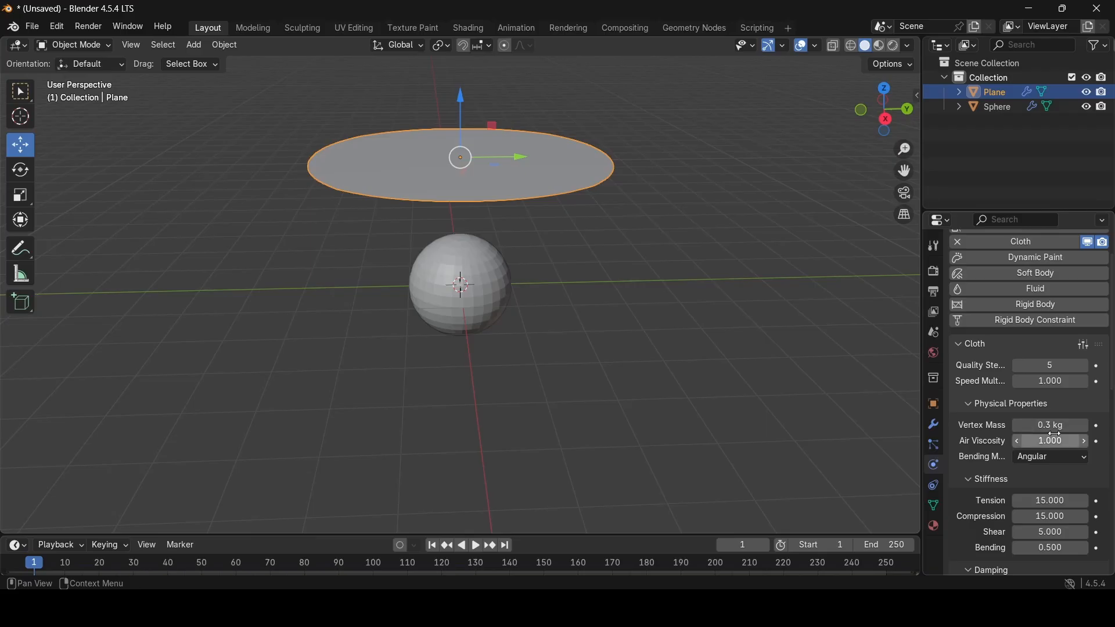
pyautogui.scroll(-3, 982, 440)
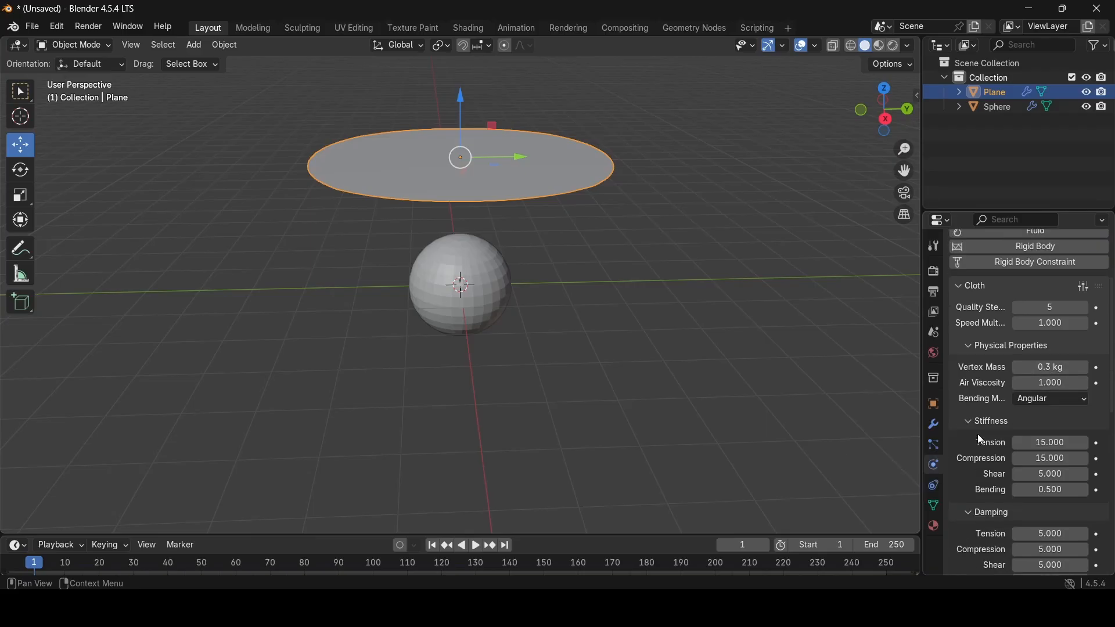
pyautogui.scroll(-4, 981, 440)
pyautogui.scroll(-2, 982, 440)
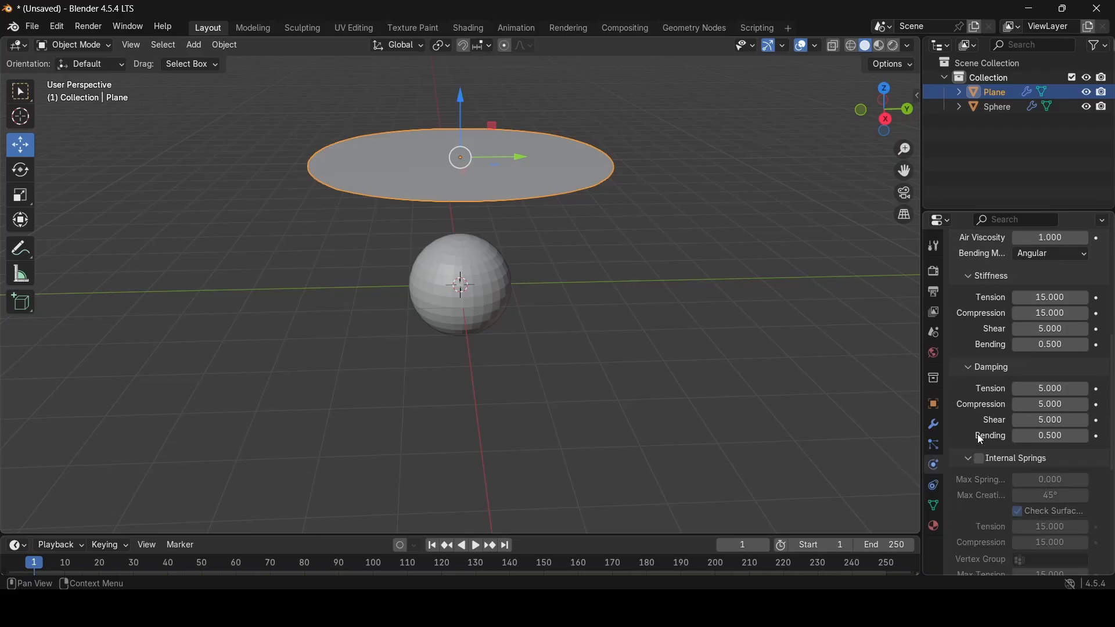
pyautogui.scroll(6, 982, 440)
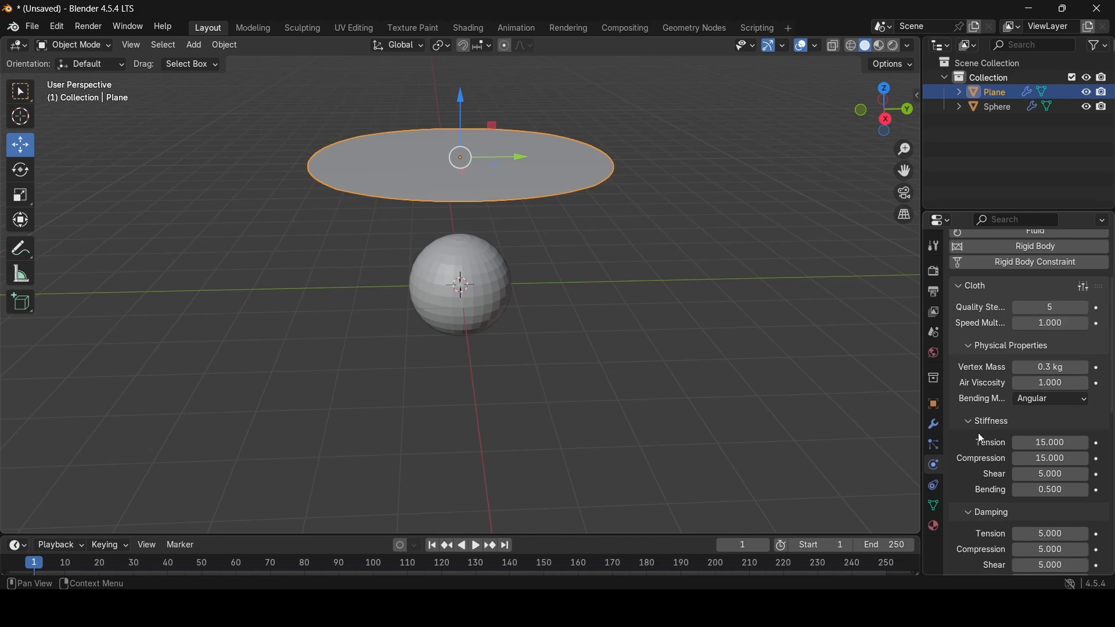
pyautogui.scroll(-5, 987, 415)
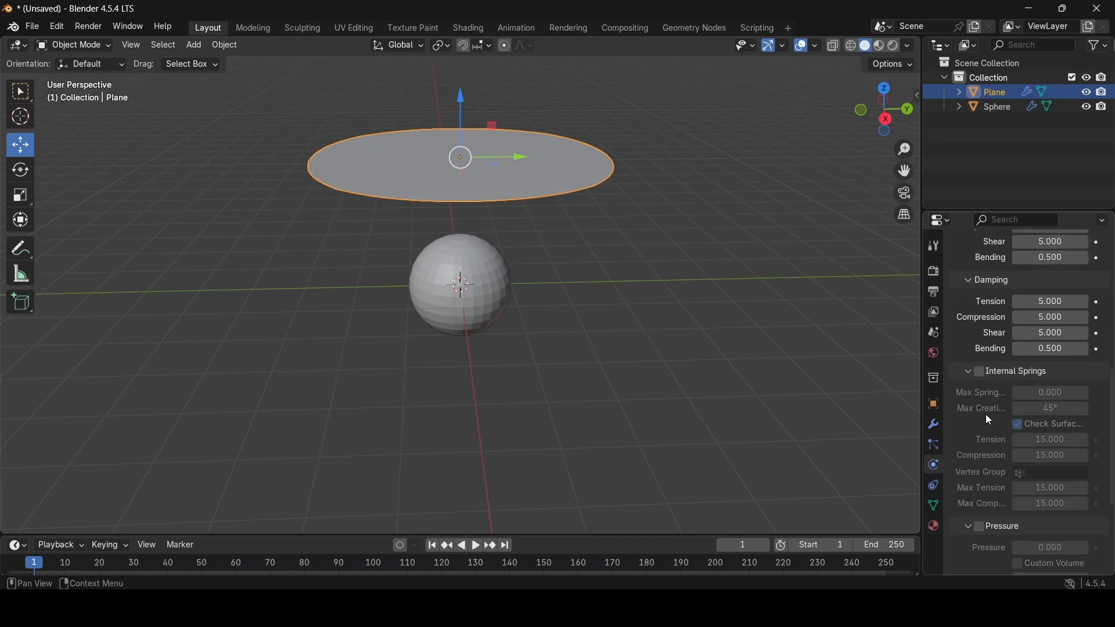
pyautogui.scroll(-5, 986, 413)
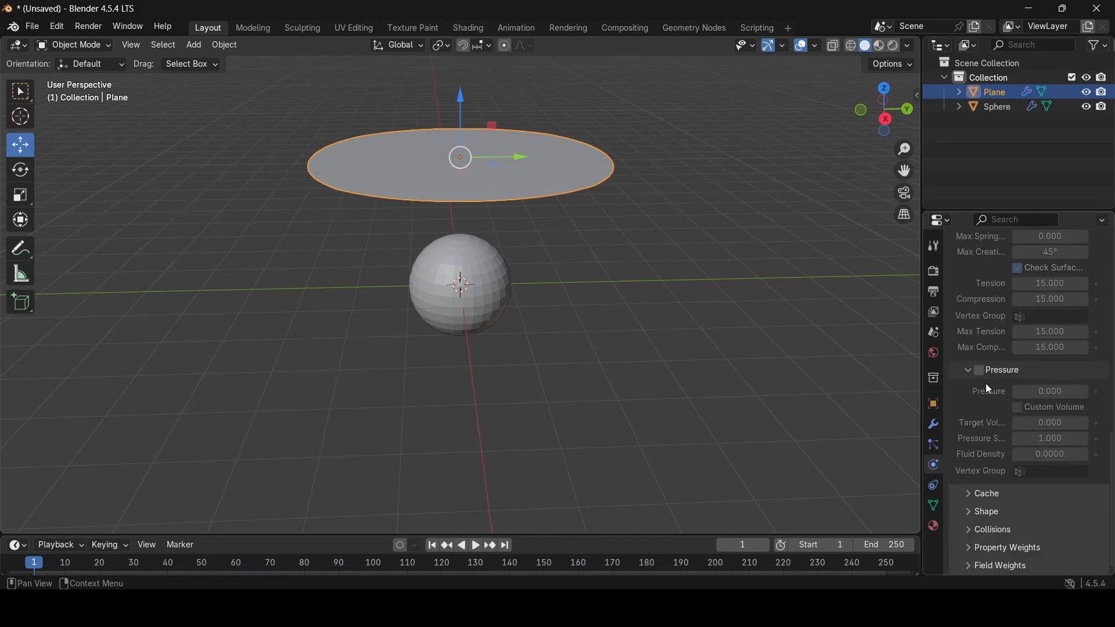
# Step: Set the object collision distance in the plane's cloth collision settings to 0.007 m
pyautogui.click(996, 532)
pyautogui.scroll(-7, 997, 482)
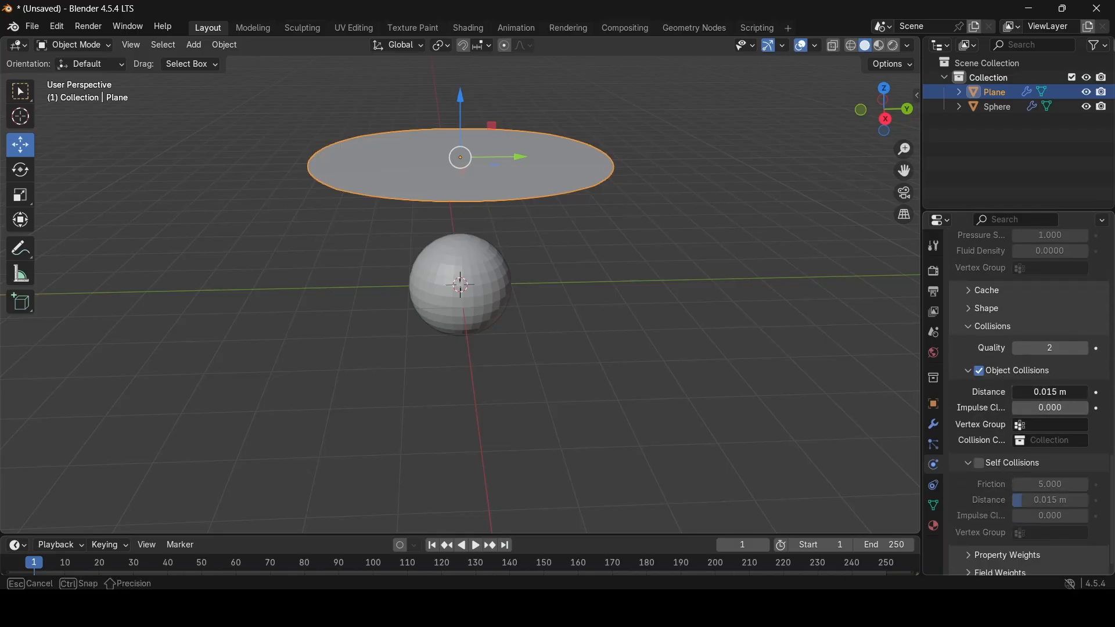
pyautogui.click(1040, 393)
pyautogui.click(1043, 394)
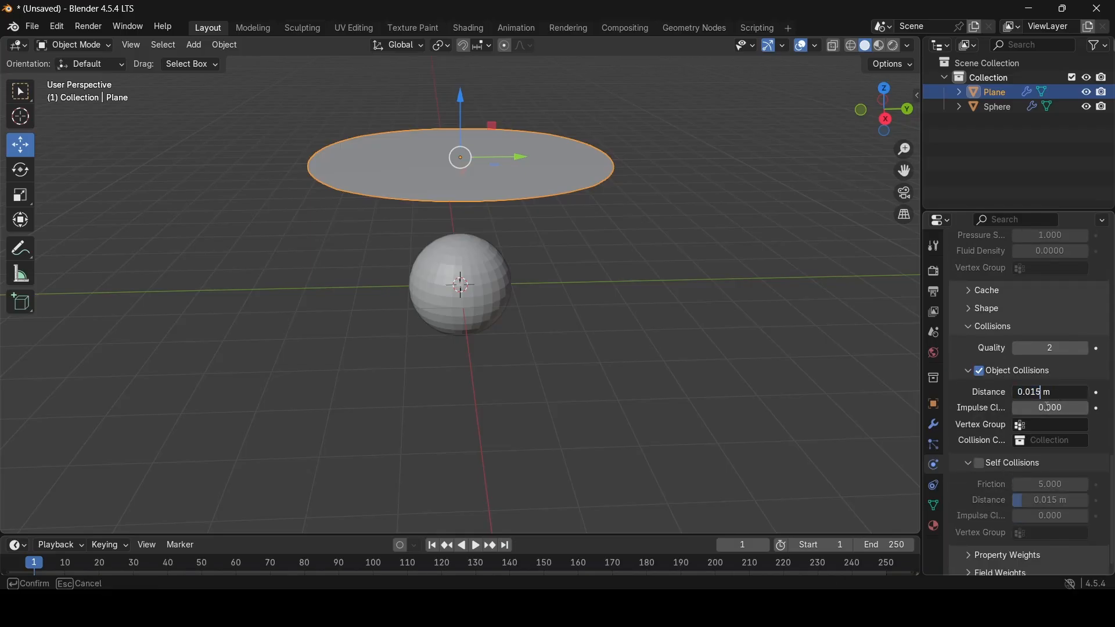
pyautogui.press('BackSpace')
pyautogui.press('BackSpace')
pyautogui.write('07')
pyautogui.press('Return')
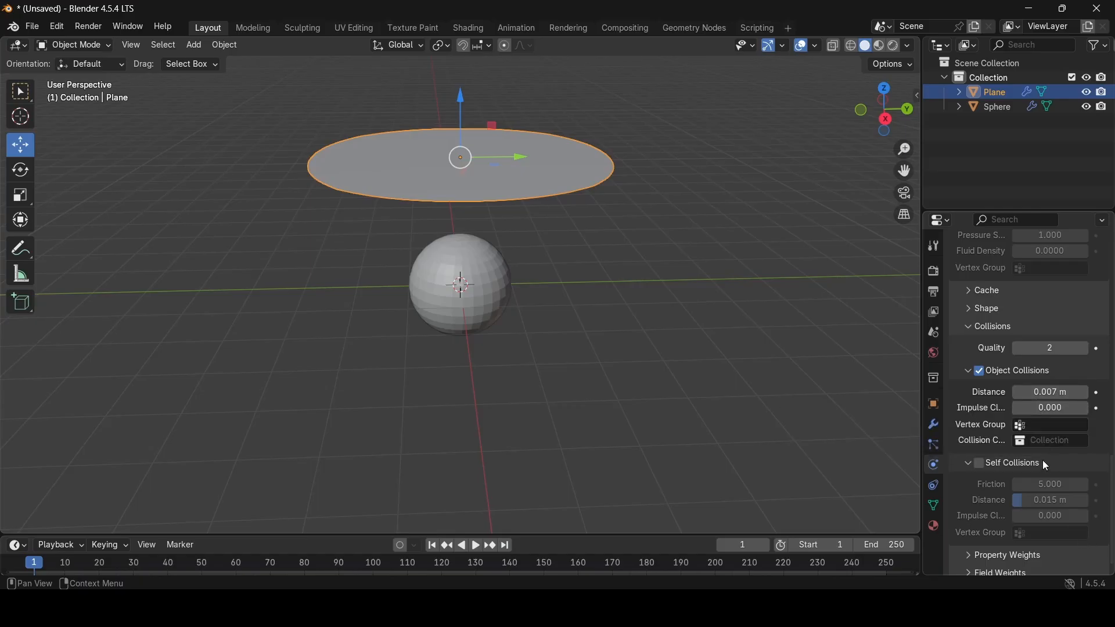
# Step: Enable Self Collisions for the cloth plane, set their distance to 0.007 m, and collapse that section
pyautogui.click(984, 465)
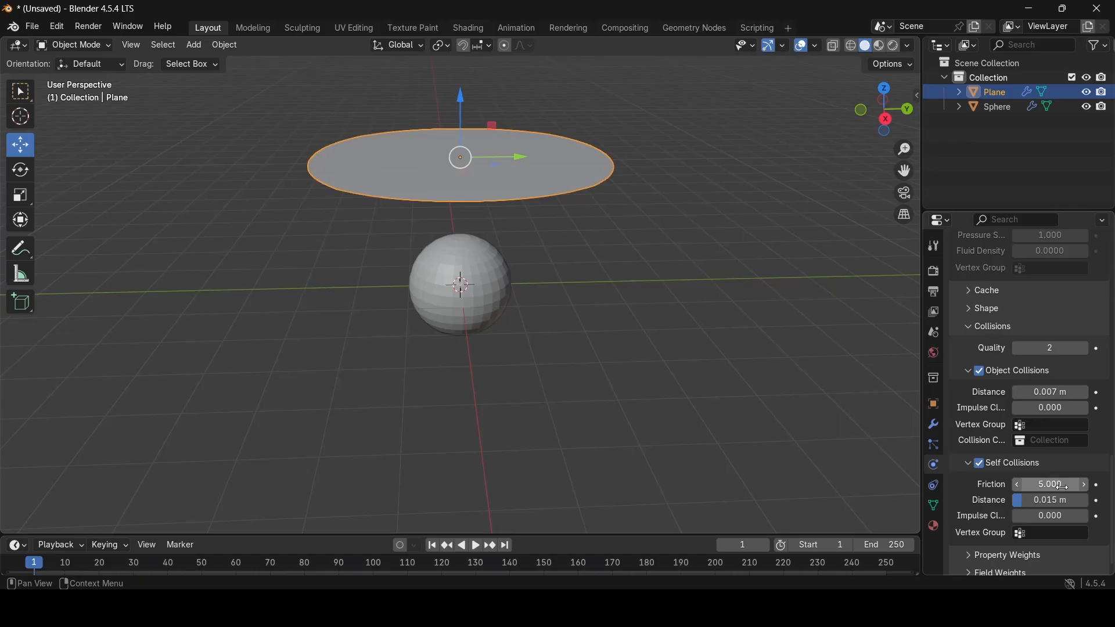
pyautogui.click(1059, 505)
pyautogui.click(1039, 501)
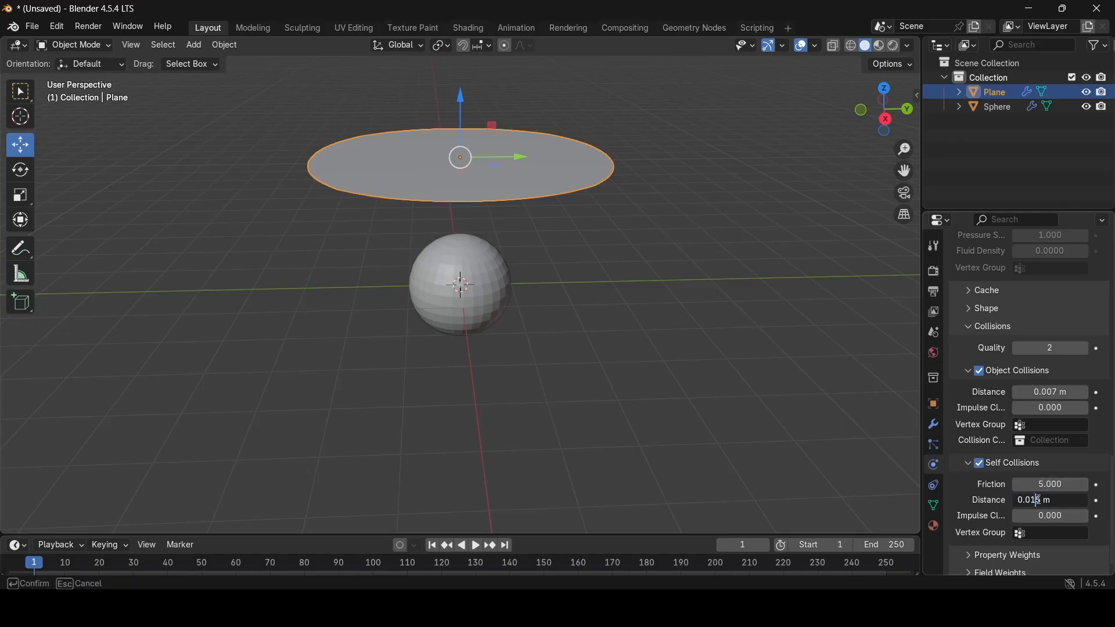
pyautogui.click(1042, 501)
pyautogui.press('BackSpace')
pyautogui.press('BackSpace')
pyautogui.write('07')
pyautogui.press('Return')
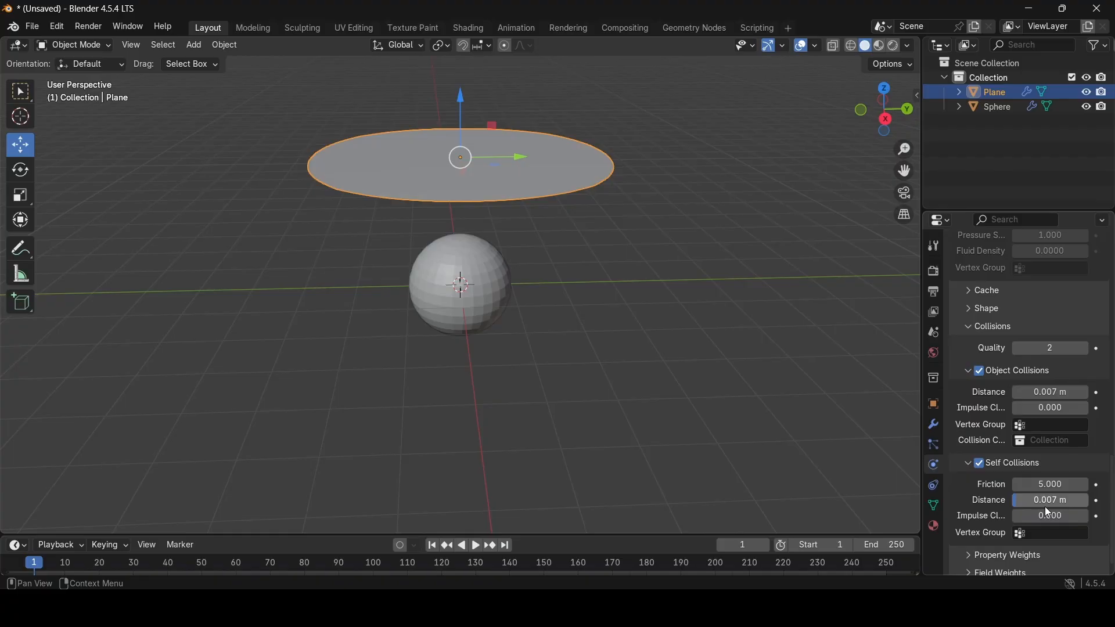
pyautogui.click(1005, 465)
# Step: Play the cloth simulation, watch the plane drape over the sphere from several angles, and stop playback at frame 186
pyautogui.moveTo(738, 354); pyautogui.dragTo(750, 341, button='middle')
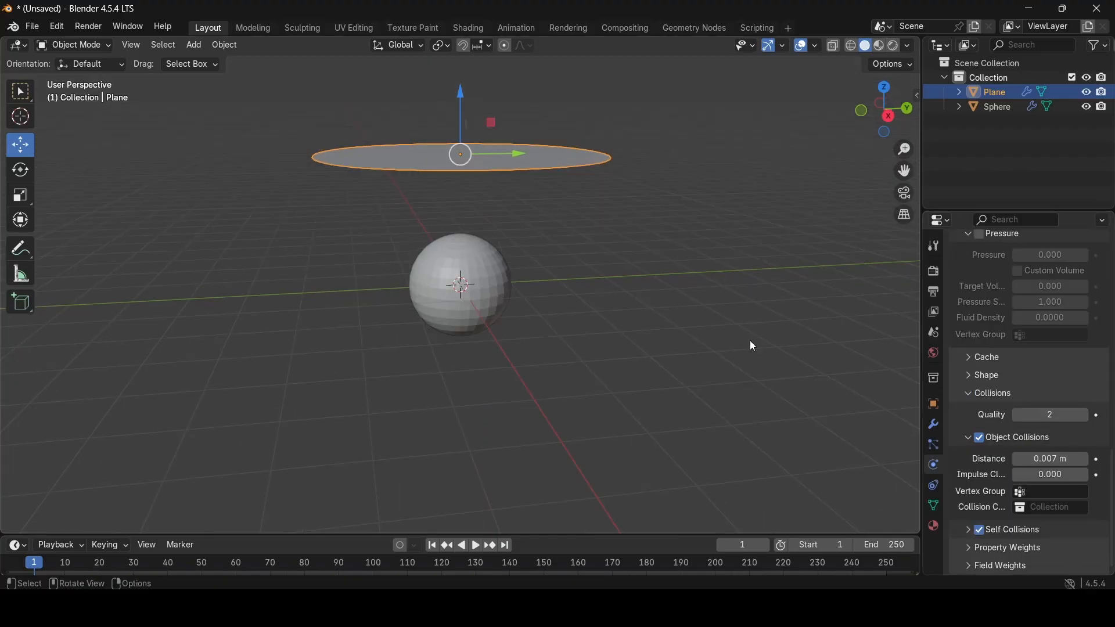
pyautogui.click(939, 427)
pyautogui.moveTo(691, 319); pyautogui.dragTo(671, 309, button='middle')
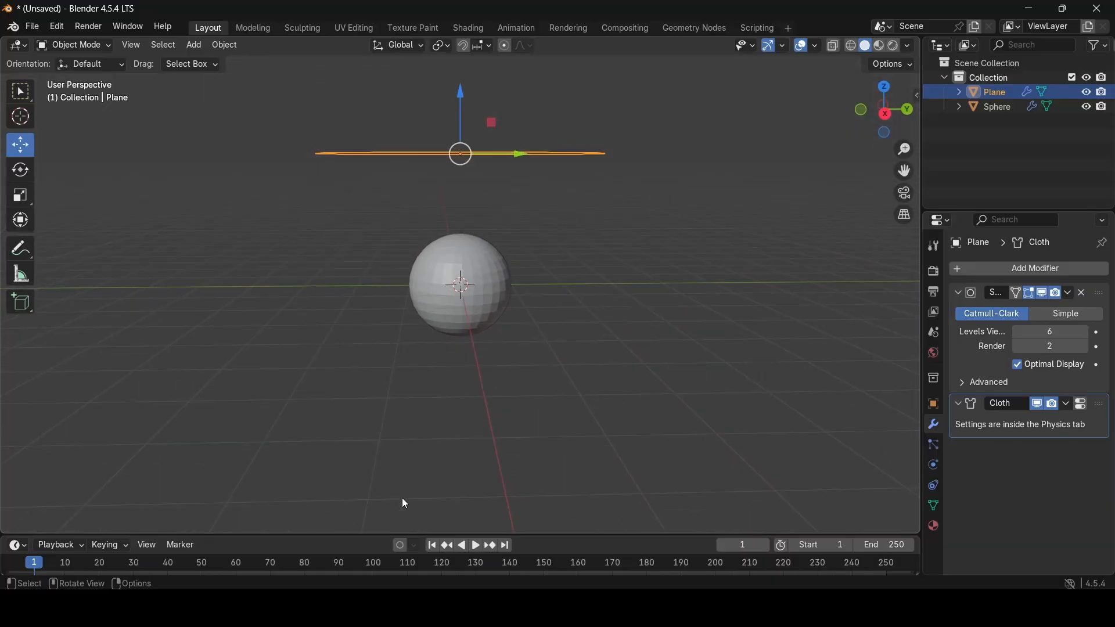
pyautogui.click(478, 547)
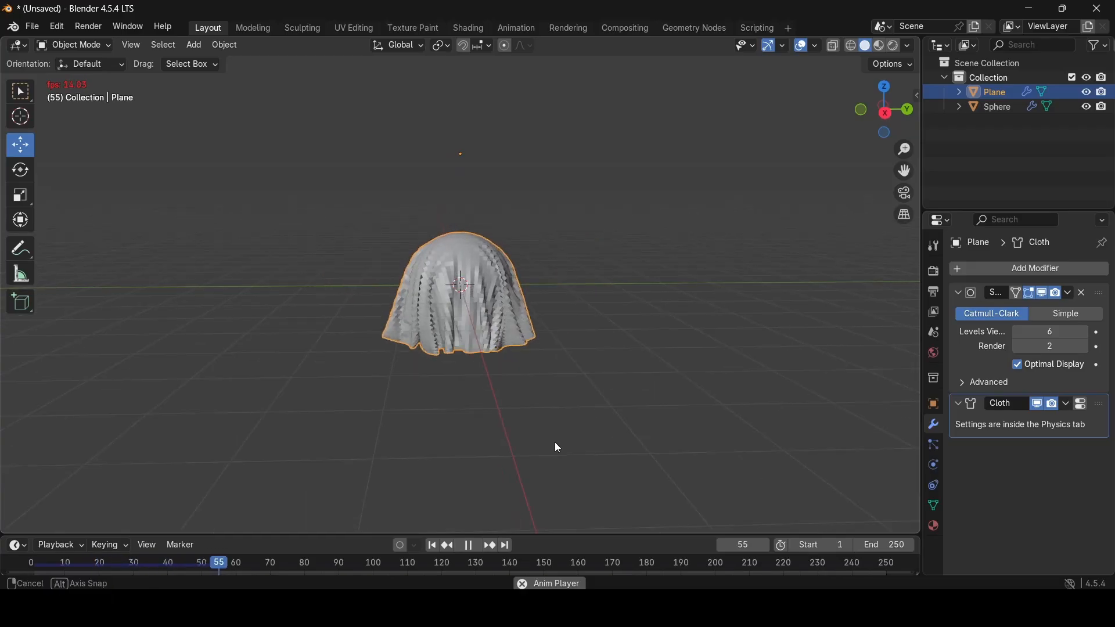
pyautogui.moveTo(556, 441); pyautogui.dragTo(548, 352, button='middle')
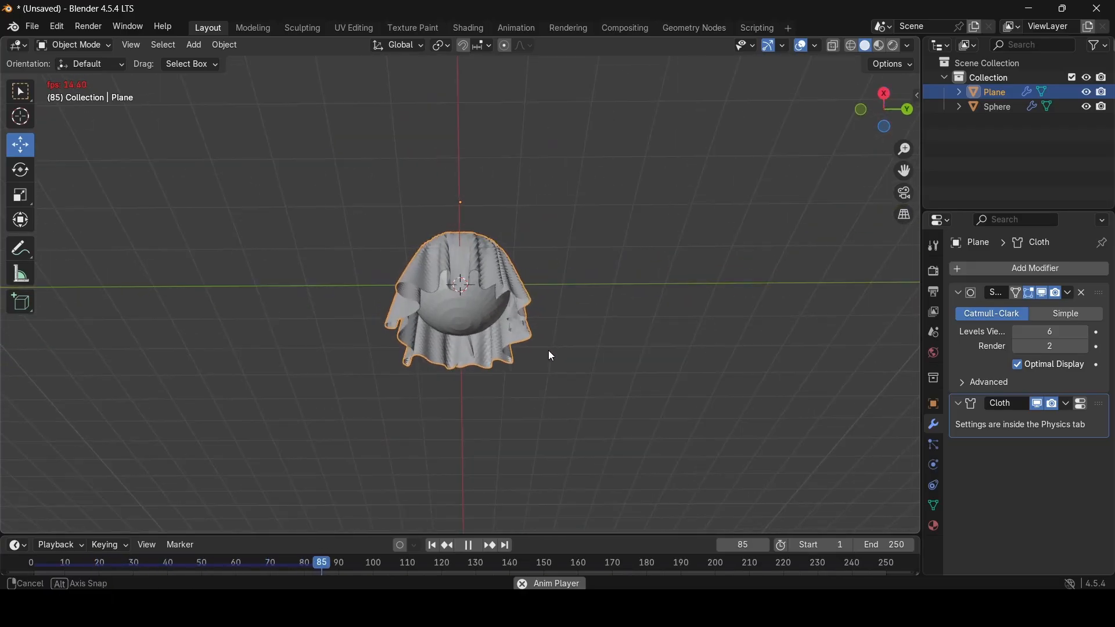
pyautogui.scroll(2, 557, 349)
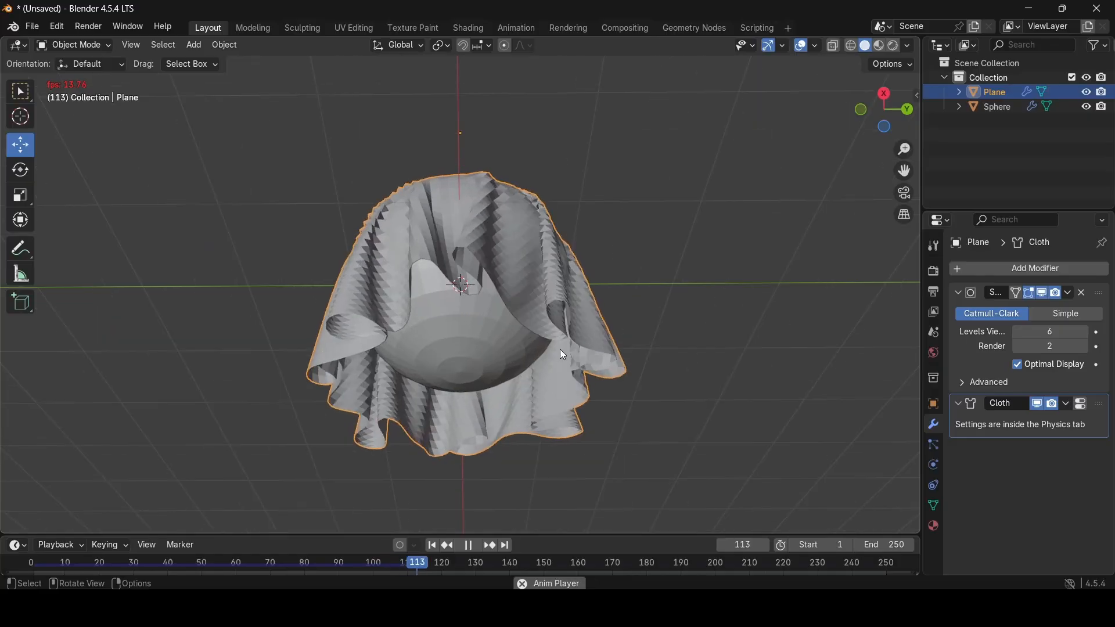
pyautogui.moveTo(640, 365)
pyautogui.mouseDown(button='middle')
pyautogui.moveTo(645, 312)
pyautogui.moveTo(668, 306)
pyautogui.moveTo(645, 348)
pyautogui.mouseUp(button='middle')
pyautogui.click(470, 547)
# Step: Examine the surface and folds of the draped cloth up close from different angles
pyautogui.moveTo(483, 523); pyautogui.dragTo(635, 458, button='middle')
pyautogui.scroll(5, 622, 447)
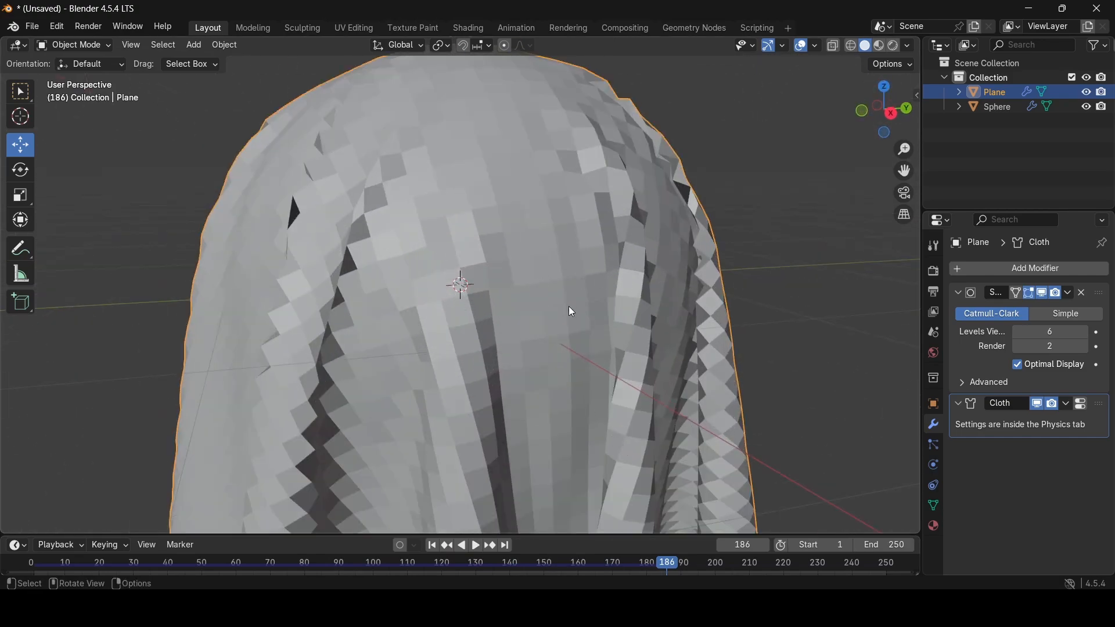
pyautogui.scroll(-5, 572, 312)
pyautogui.moveTo(569, 306); pyautogui.dragTo(521, 323, button='middle')
pyautogui.scroll(3, 521, 323)
pyautogui.scroll(3, 501, 295)
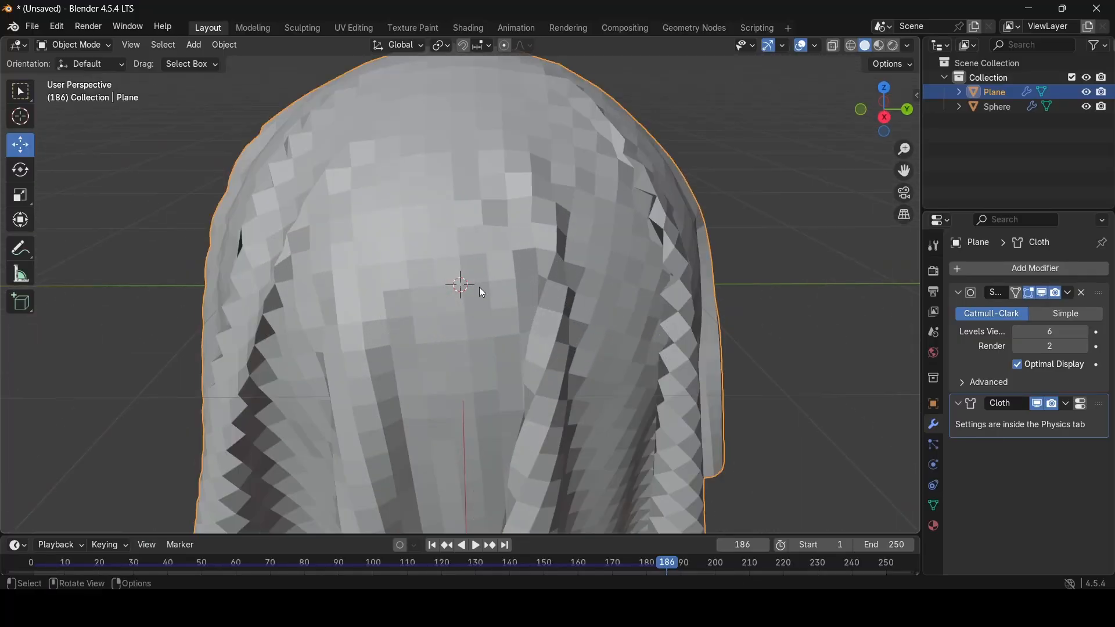
pyautogui.scroll(-6, 615, 361)
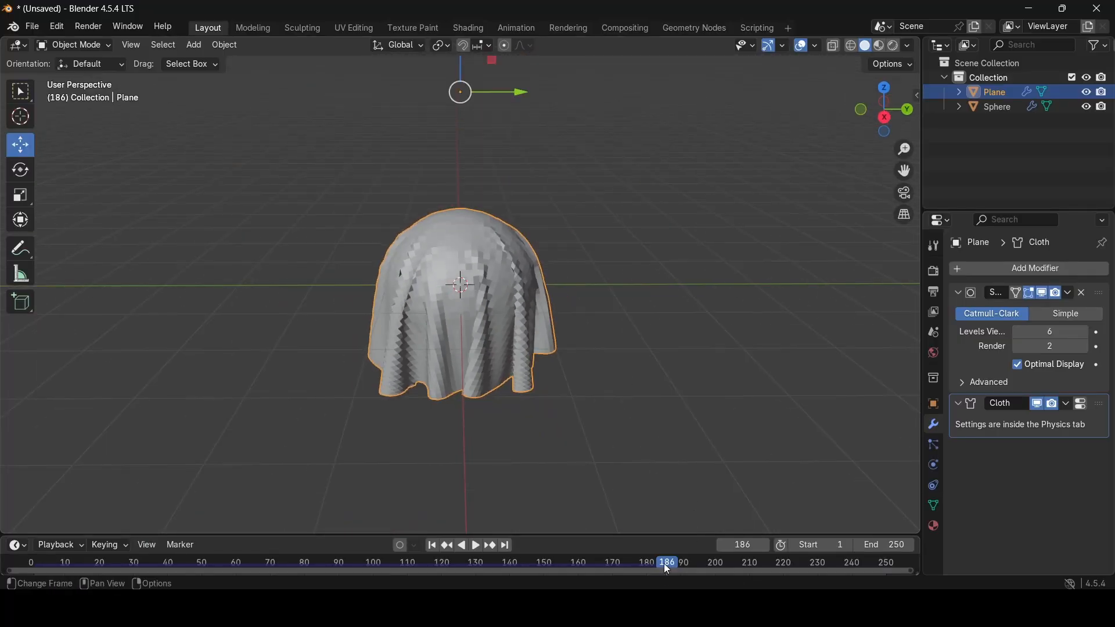
# Step: Move the playhead back to frame 2, before the cloth falls onto the sphere
pyautogui.moveTo(670, 562); pyautogui.dragTo(1, 523)
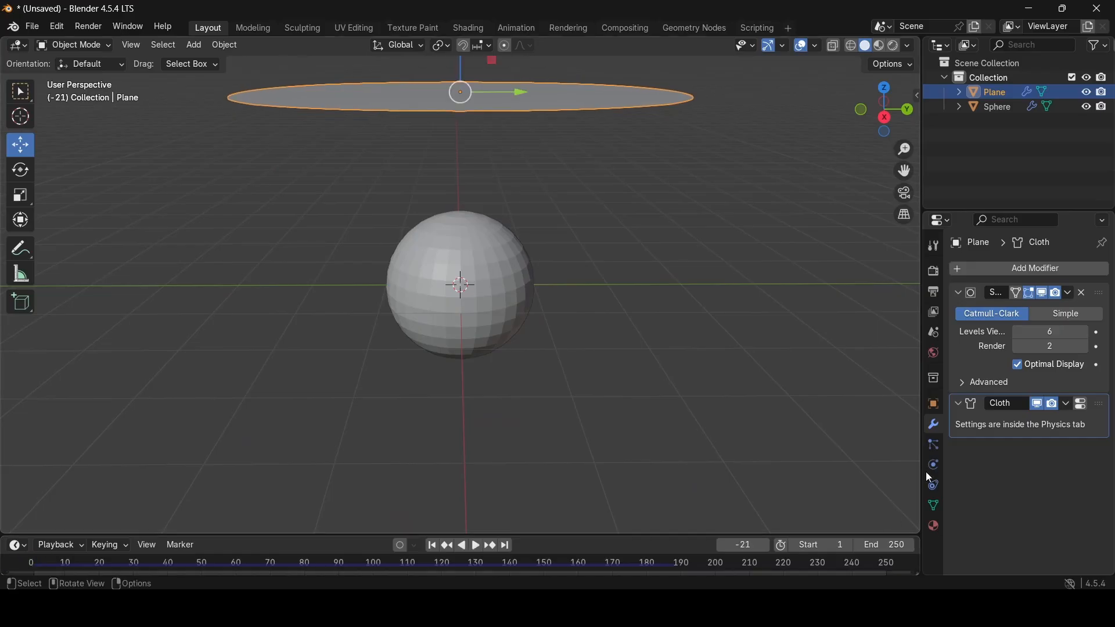
pyautogui.scroll(-5, 507, 296)
pyautogui.moveTo(507, 296)
pyautogui.mouseDown(button='middle')
pyautogui.moveTo(511, 334)
pyautogui.moveTo(501, 280)
pyautogui.mouseUp(button='middle')
pyautogui.scroll(-1, 502, 285)
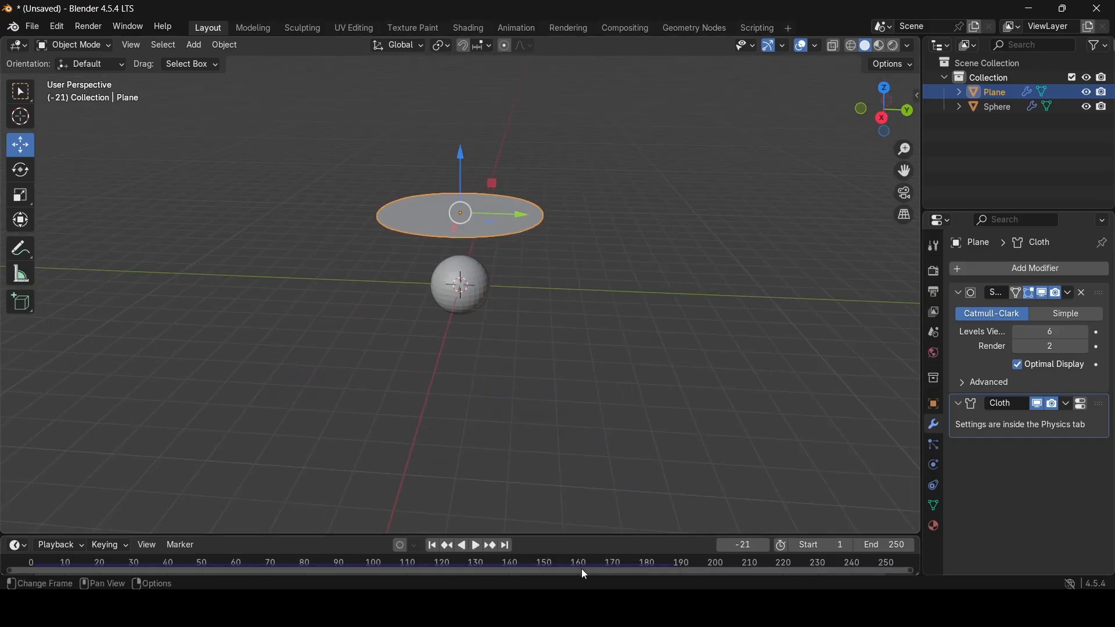
pyautogui.moveTo(579, 570); pyautogui.dragTo(331, 579)
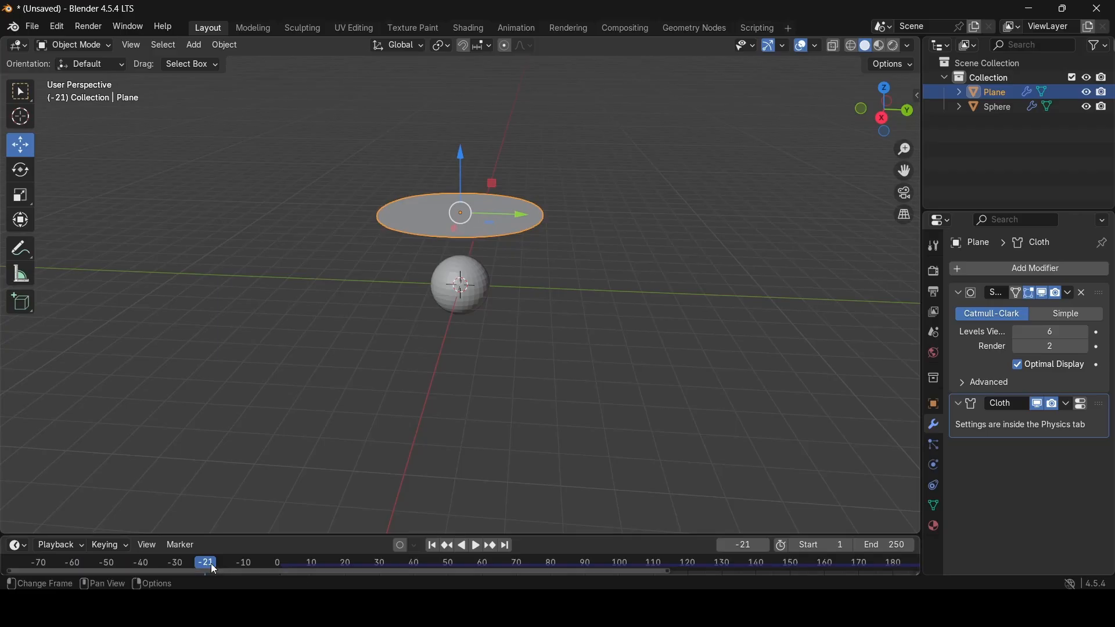
pyautogui.moveTo(210, 563); pyautogui.dragTo(278, 560)
# Step: Apply Shade Smooth to the cloth plane
pyautogui.scroll(2, 538, 214)
pyautogui.rightClick(524, 179)
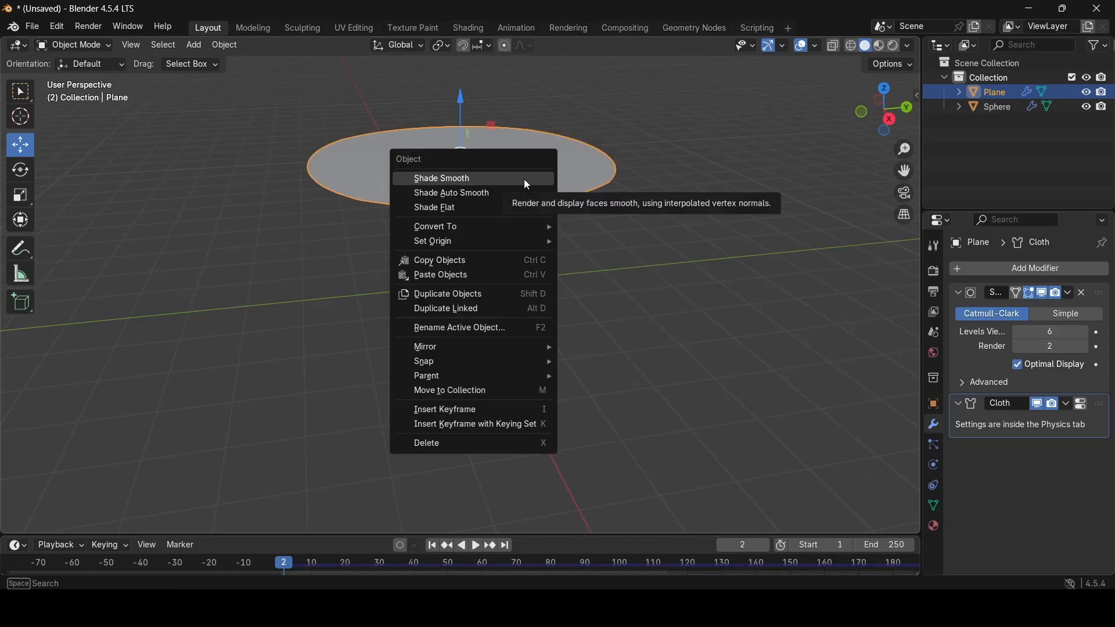
pyautogui.click(524, 179)
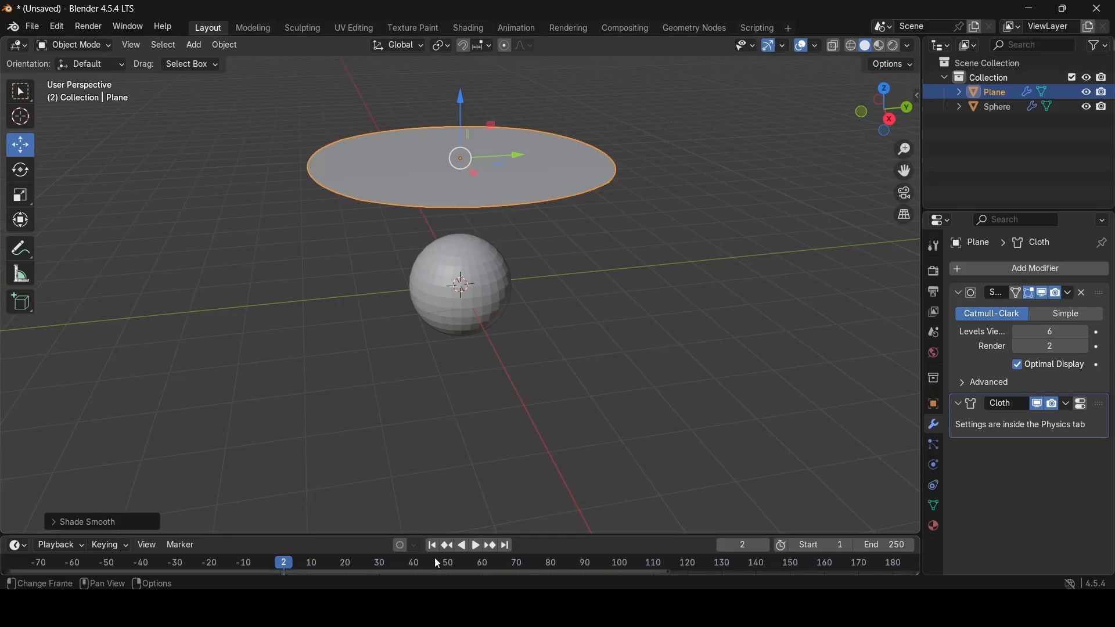
# Step: Play the cloth simulation, stop it at frame 95, and inspect the smooth-shaded folds up close
pyautogui.click(478, 545)
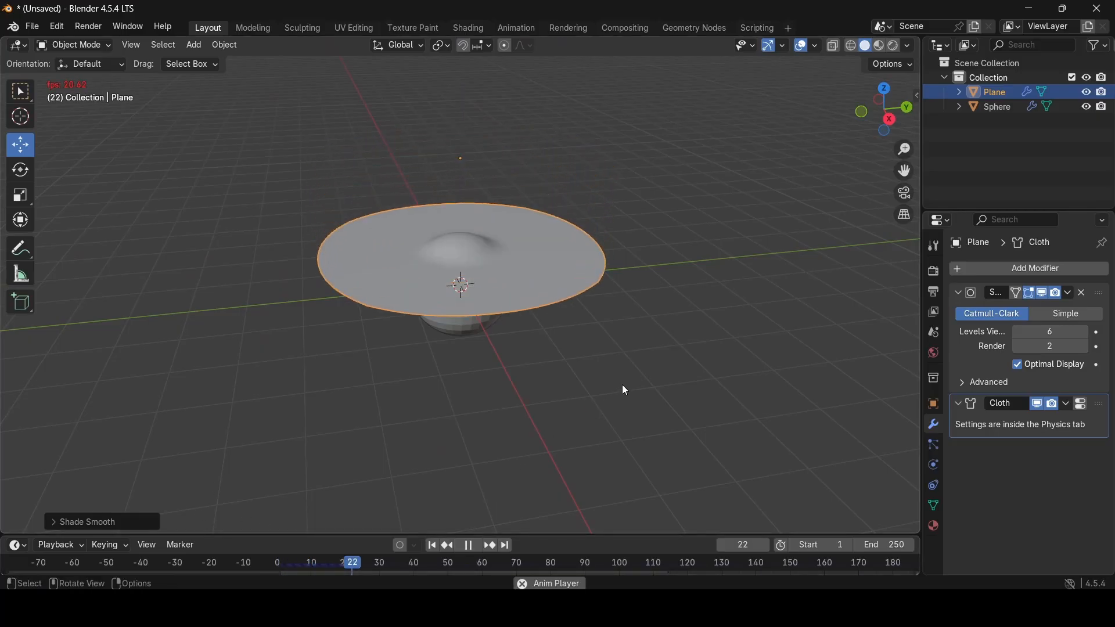
pyautogui.moveTo(622, 385); pyautogui.dragTo(604, 344, button='middle')
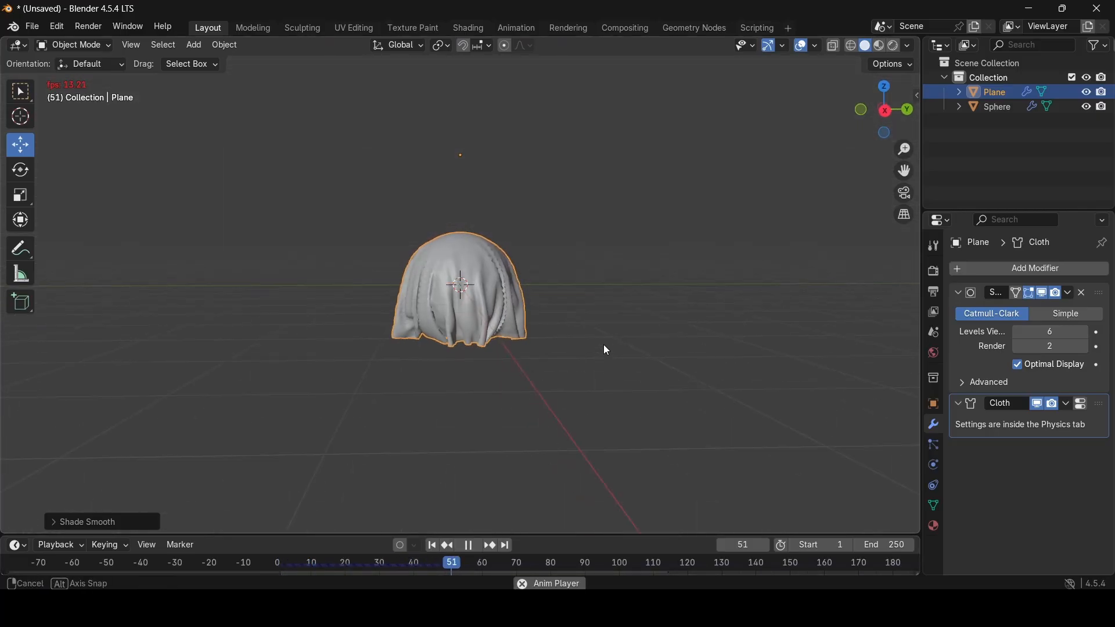
pyautogui.scroll(4, 604, 344)
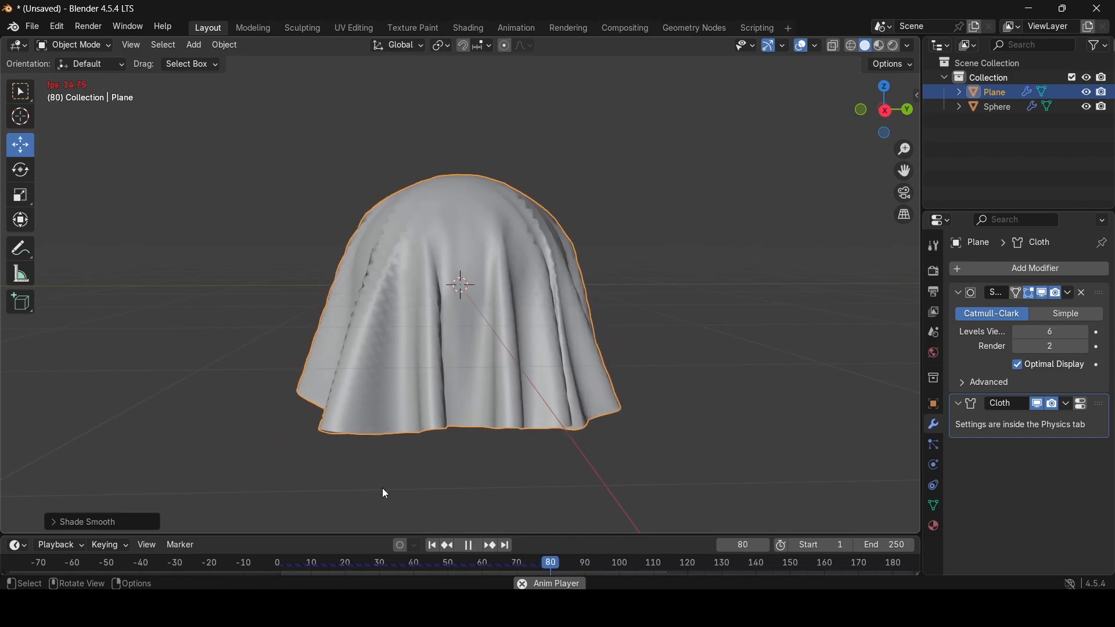
pyautogui.click(470, 546)
pyautogui.moveTo(619, 361); pyautogui.dragTo(540, 350, button='middle')
pyautogui.scroll(5, 584, 359)
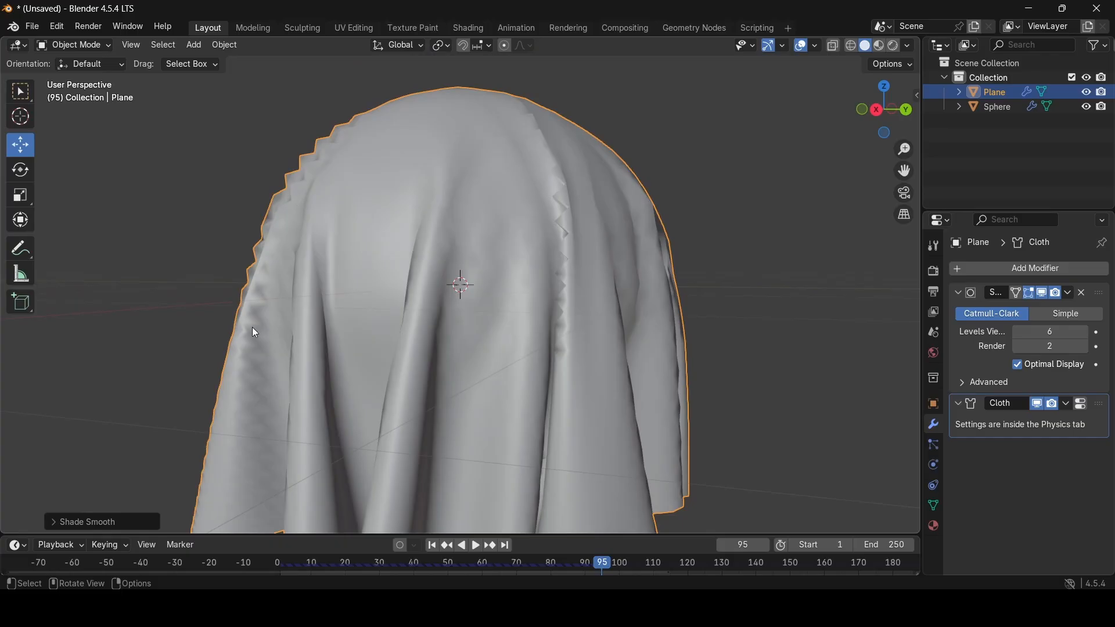
pyautogui.moveTo(609, 240); pyautogui.dragTo(617, 273, button='middle')
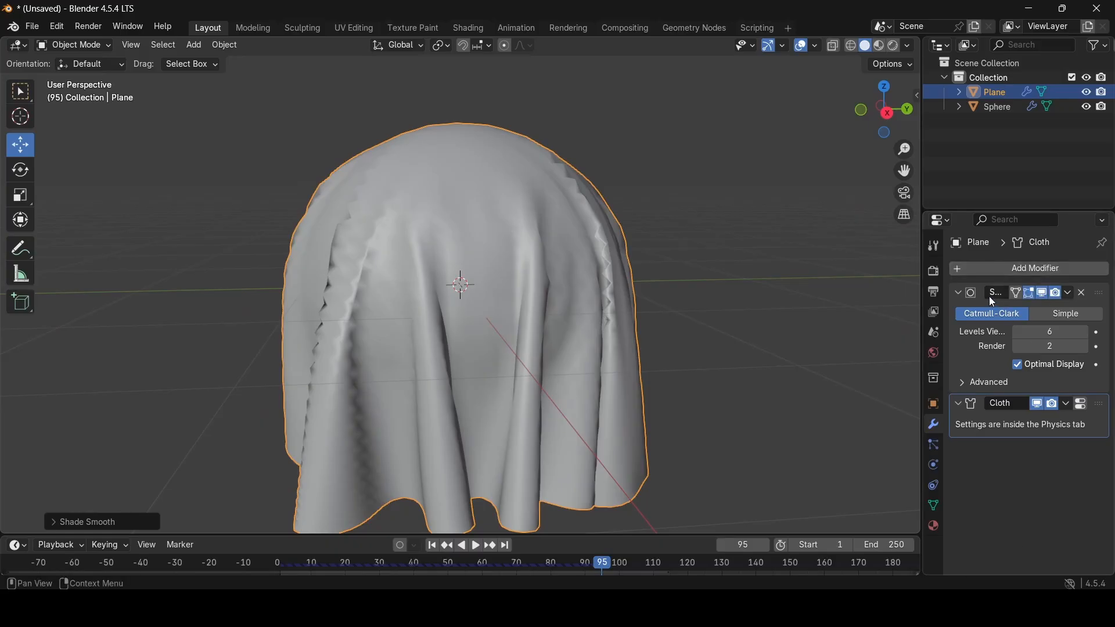
# Step: Collapse the first Subdivision Surface modifier and add a second one to the plane after the Cloth modifier
pyautogui.click(960, 293)
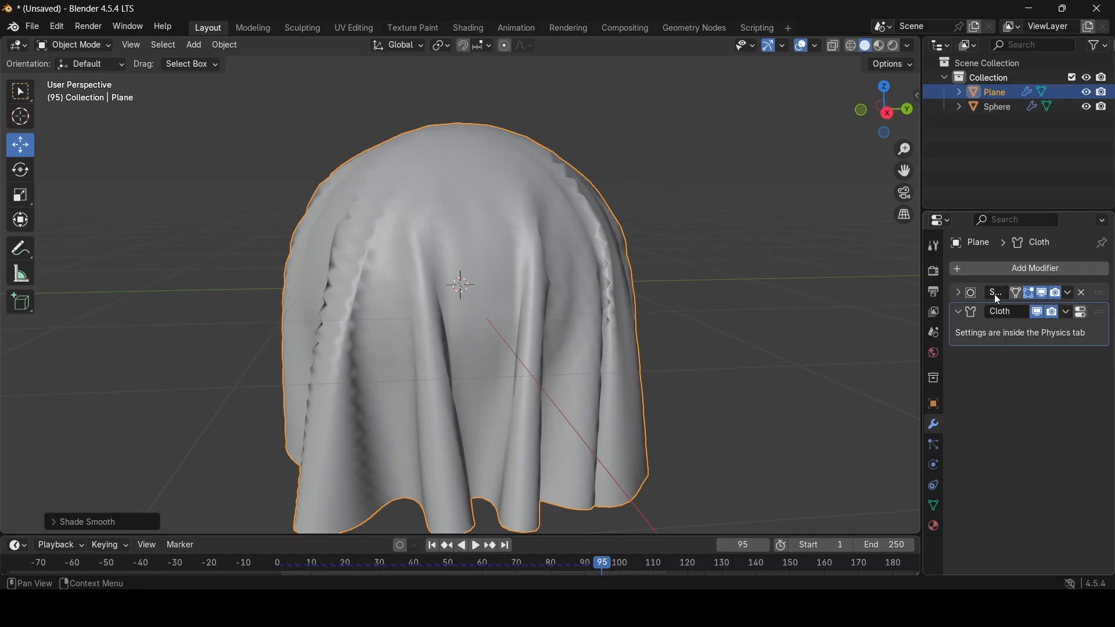
pyautogui.click(1037, 269)
pyautogui.moveTo(1039, 270)
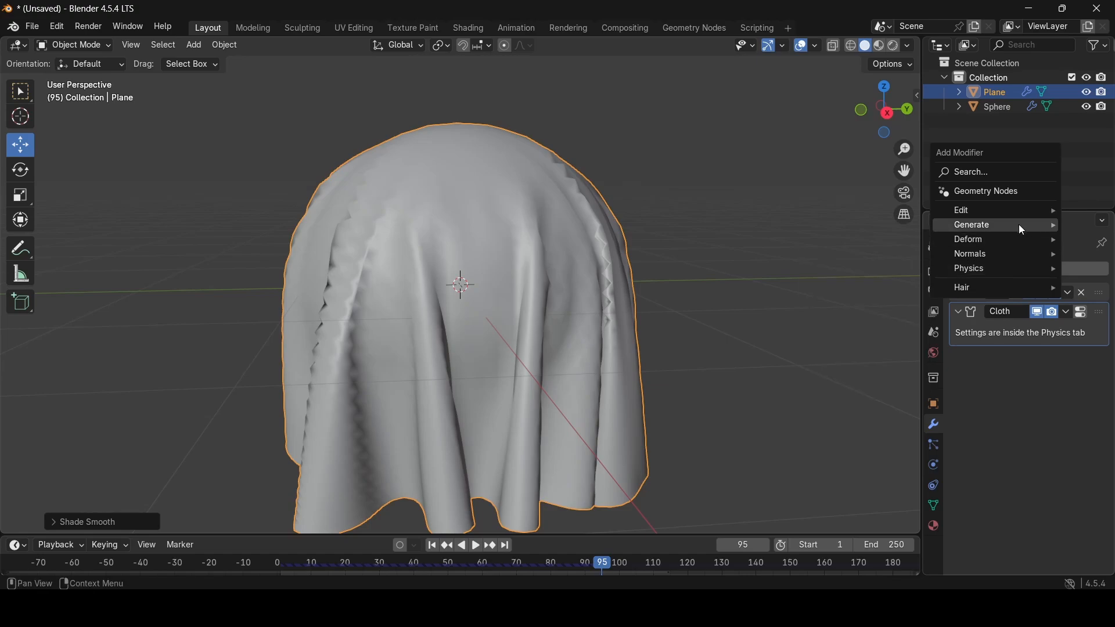
pyautogui.moveTo(1019, 224)
pyautogui.click(862, 415)
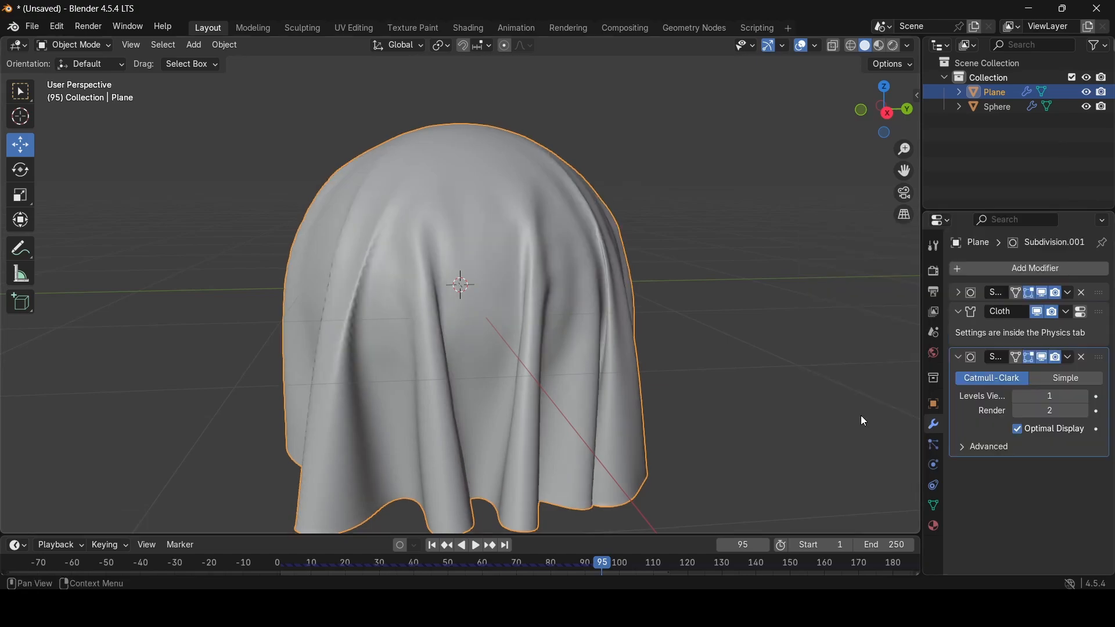
pyautogui.moveTo(861, 416); pyautogui.dragTo(672, 375, button='middle')
pyautogui.scroll(-1, 671, 374)
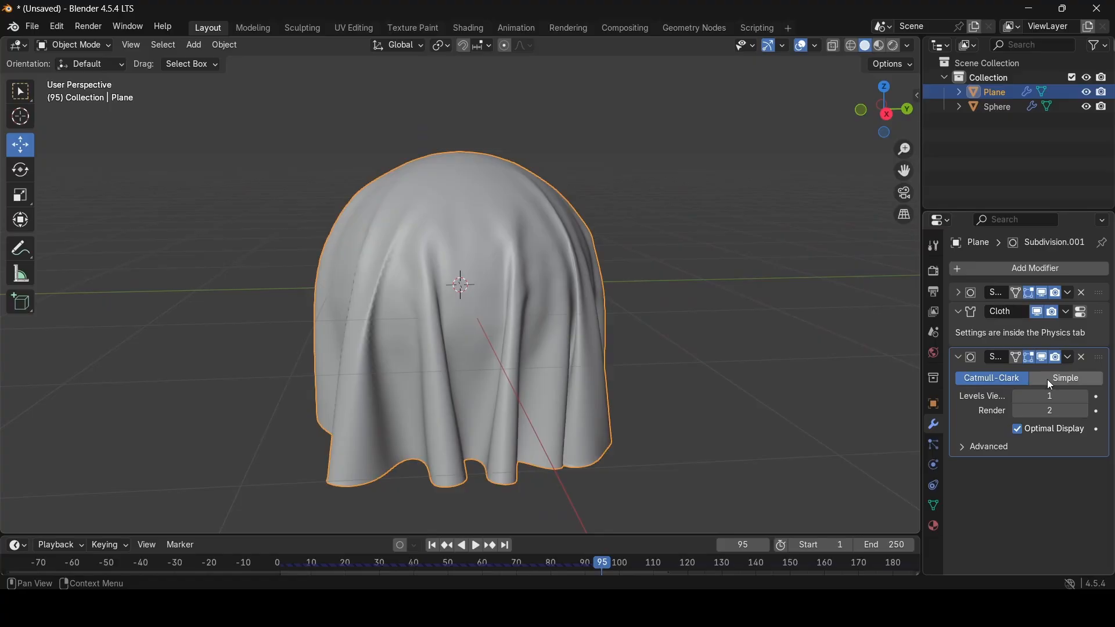
# Step: Raise the second Subdivision Surface modifier's viewport level to 2, inspect the folds, and deselect the cloth
pyautogui.click(1084, 397)
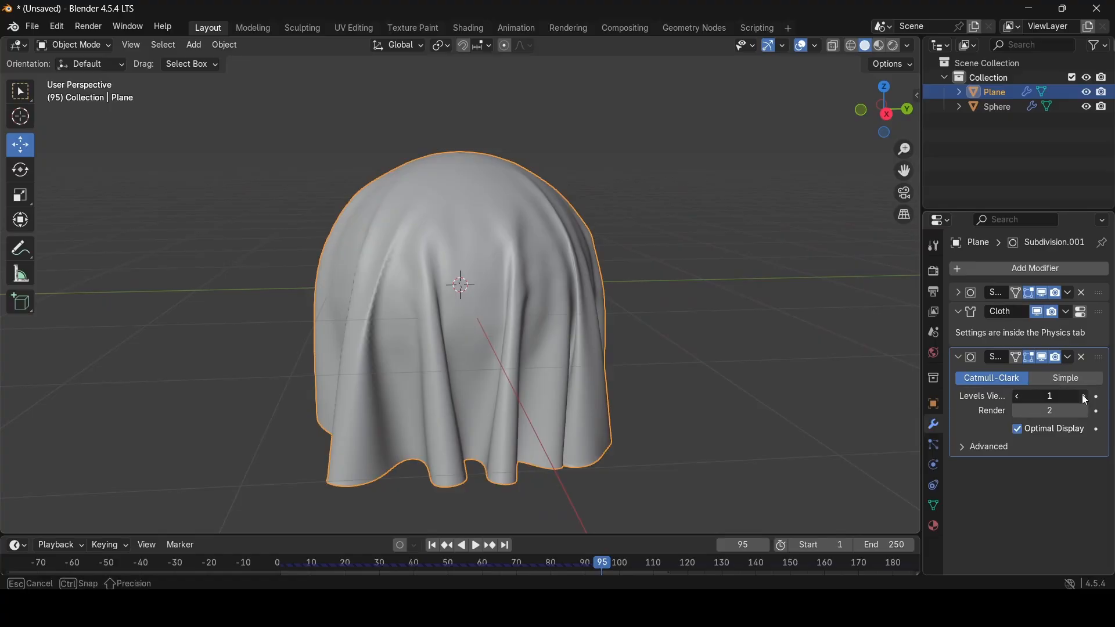
pyautogui.moveTo(511, 331); pyautogui.dragTo(763, 321, button='middle')
pyautogui.scroll(4, 674, 316)
pyautogui.scroll(-5, 750, 303)
pyautogui.click(723, 307)
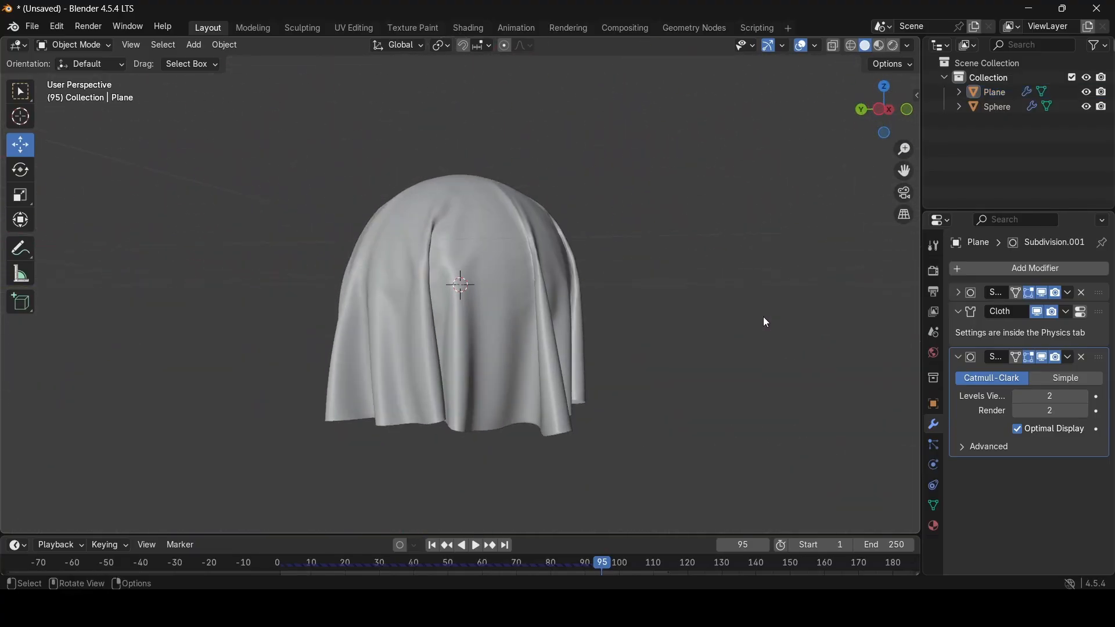
# Step: Replay the simulation from frame 0, stop it at frame 122, and examine the draped cloth from below and up close
pyautogui.moveTo(601, 560); pyautogui.dragTo(278, 548)
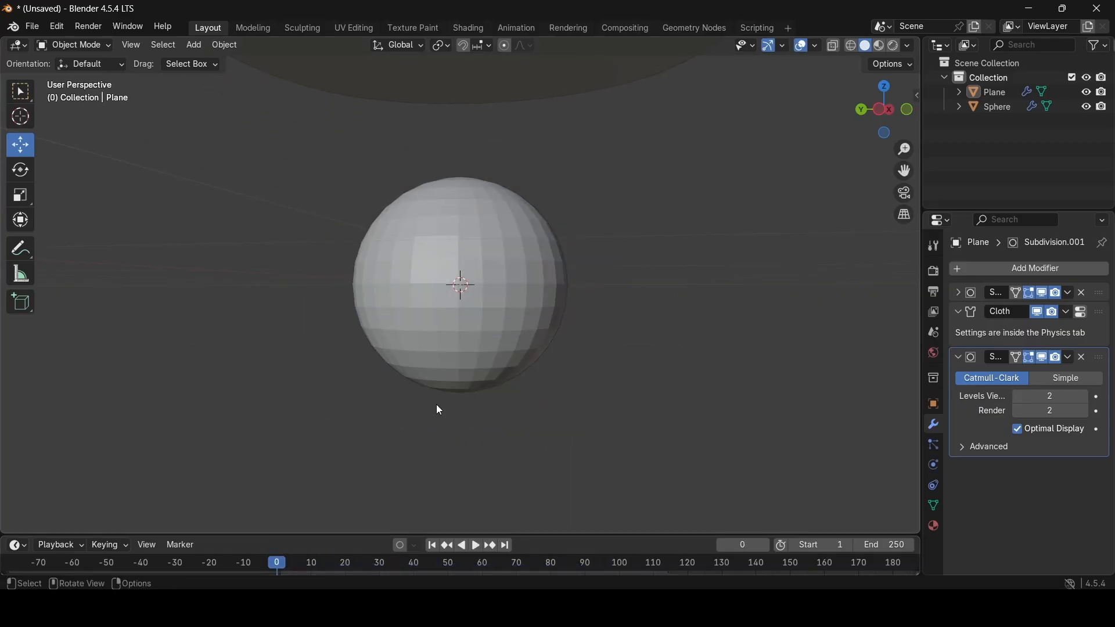
pyautogui.moveTo(438, 405); pyautogui.dragTo(615, 251, button='middle')
pyautogui.scroll(-4, 600, 294)
pyautogui.click(478, 546)
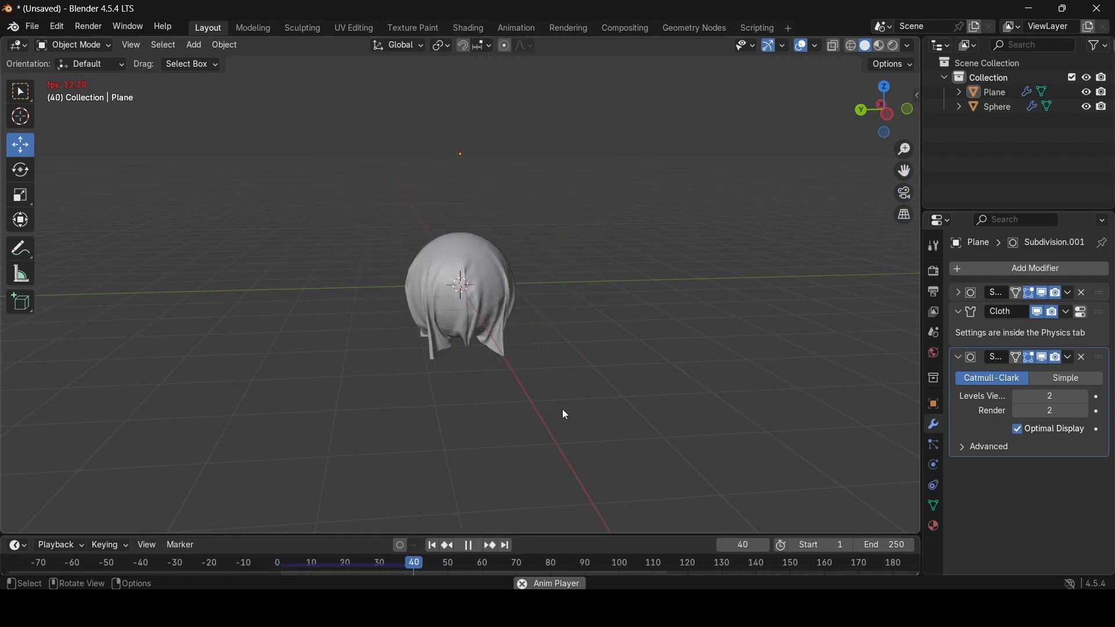
pyautogui.moveTo(562, 408); pyautogui.dragTo(598, 314, button='middle')
pyautogui.scroll(4, 566, 323)
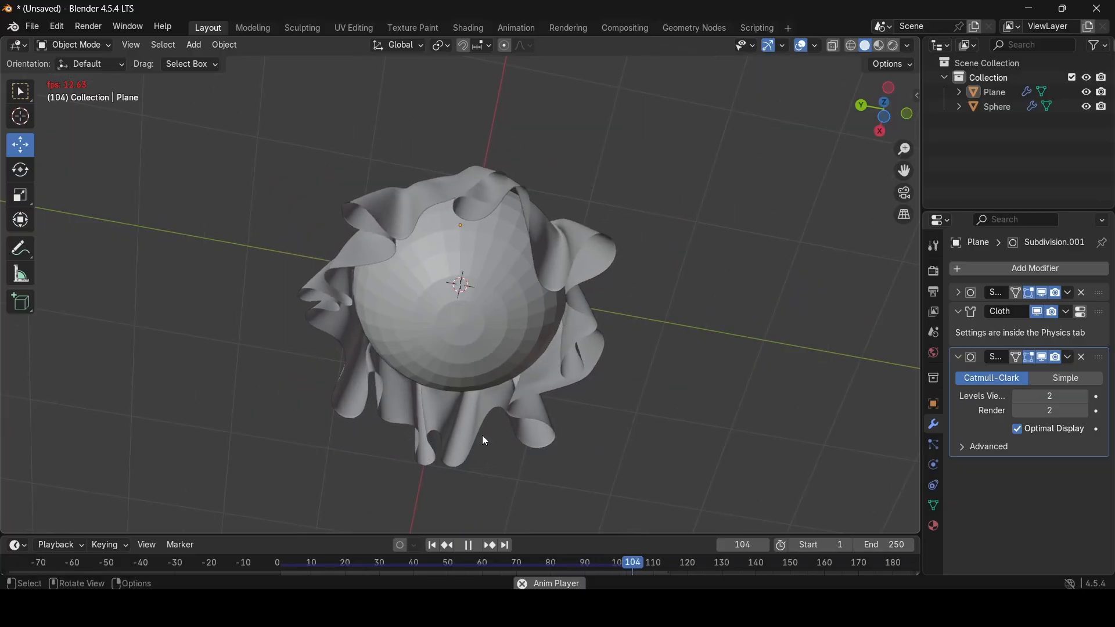
pyautogui.click(469, 546)
pyautogui.moveTo(638, 363); pyautogui.dragTo(455, 285, button='middle')
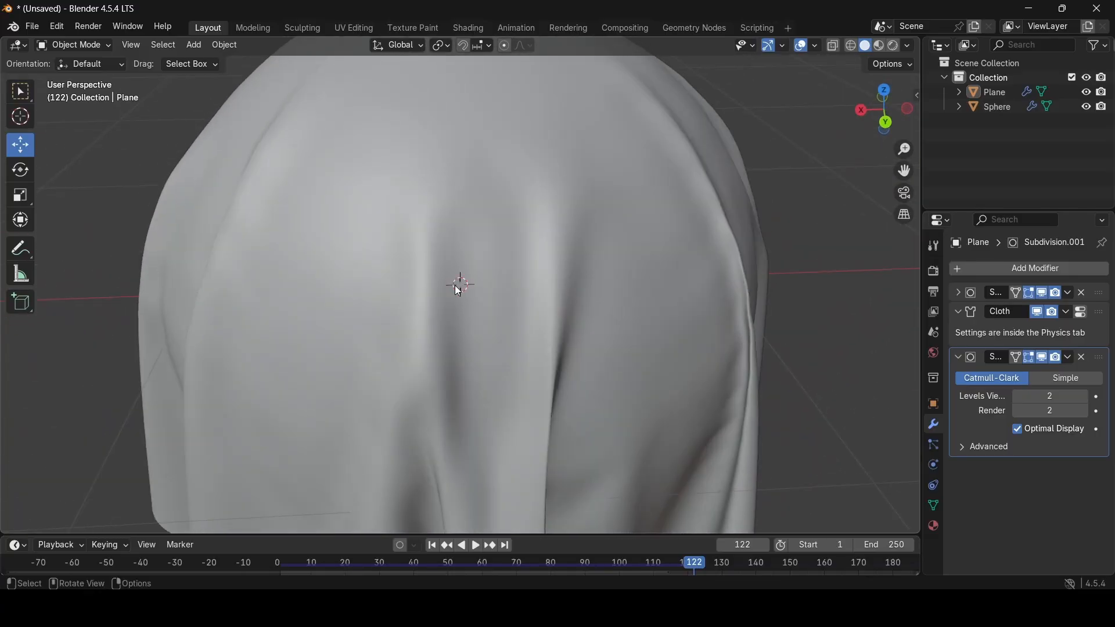
pyautogui.scroll(-4, 455, 285)
pyautogui.moveTo(622, 303); pyautogui.dragTo(621, 267, button='middle')
pyautogui.scroll(-5, 621, 267)
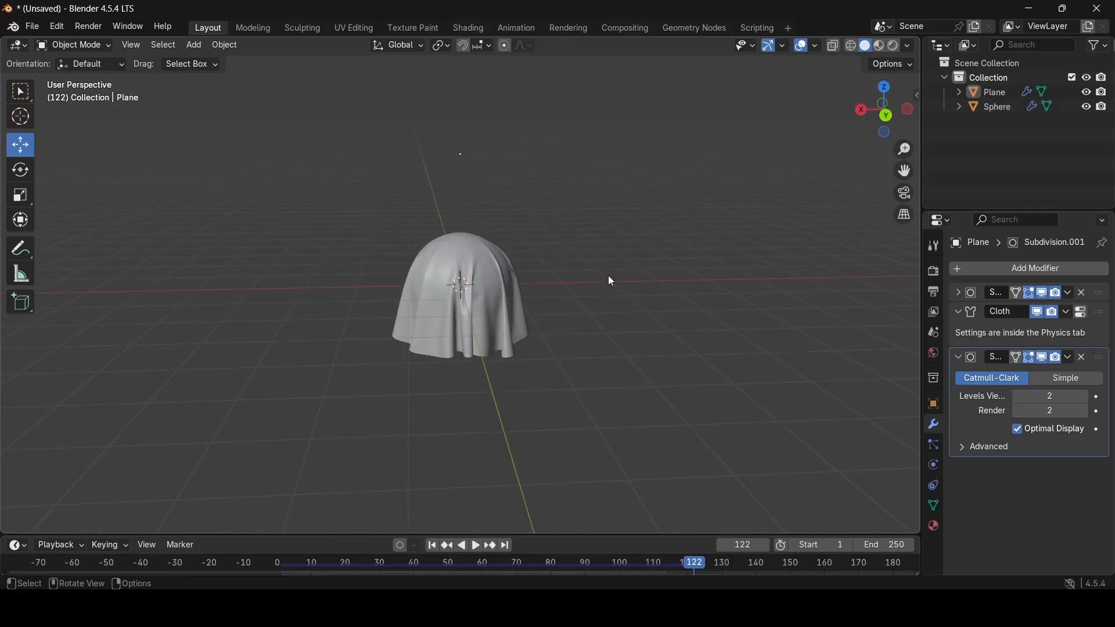
# Step: Select the draped cloth and convert it to a mesh at frame 122
pyautogui.click(491, 325)
pyautogui.scroll(3, 553, 312)
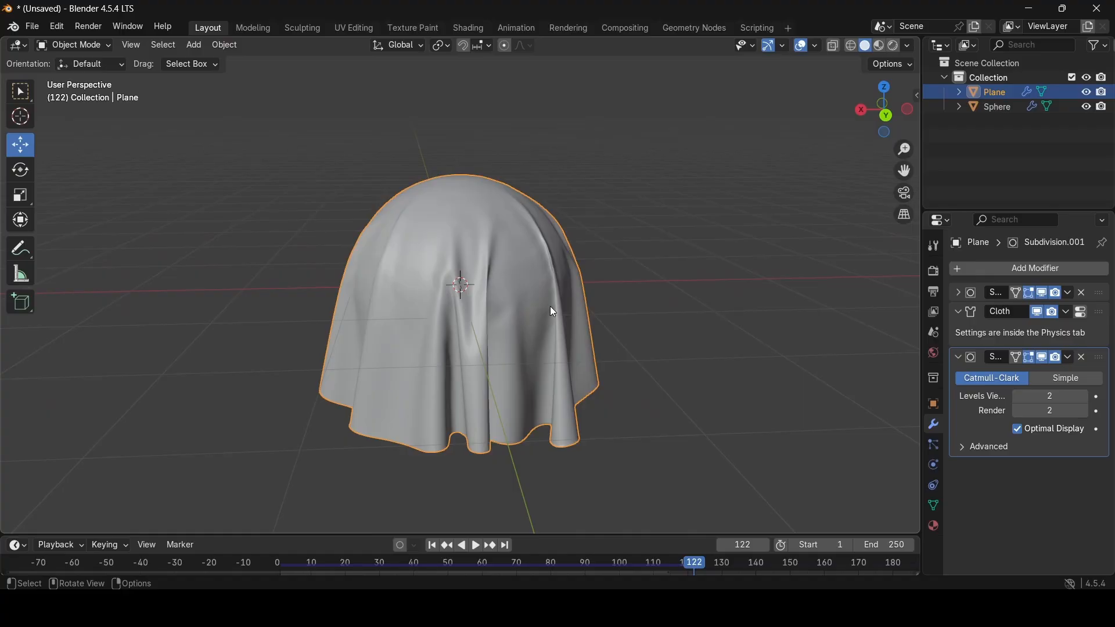
pyautogui.press('space')
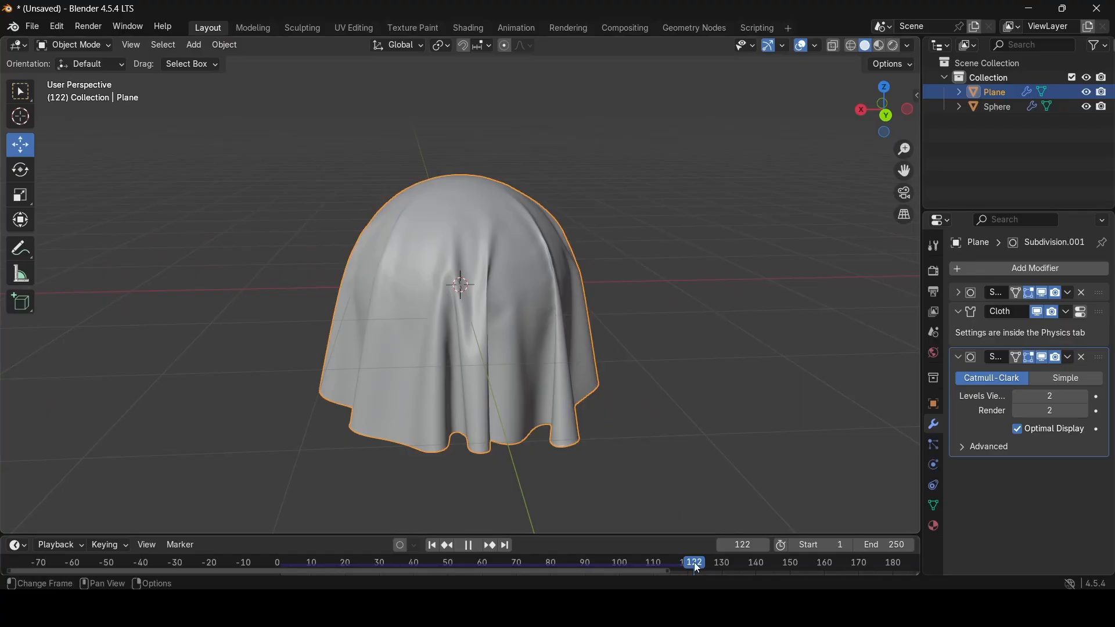
pyautogui.moveTo(695, 562)
pyautogui.mouseDown()
pyautogui.moveTo(577, 570)
pyautogui.moveTo(695, 563)
pyautogui.mouseUp()
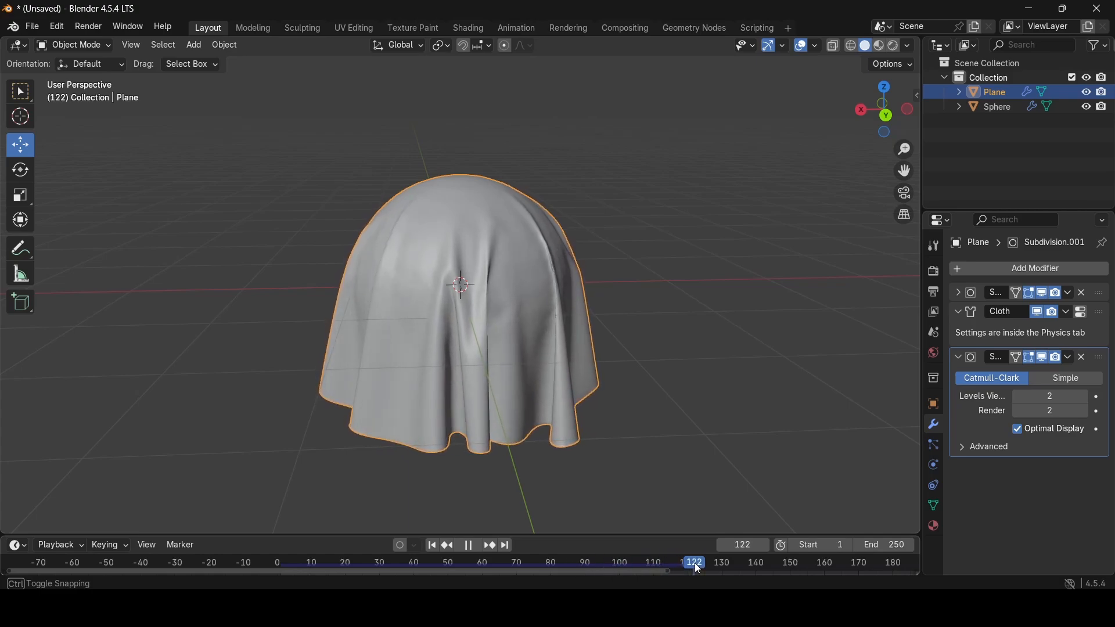
pyautogui.moveTo(660, 384)
pyautogui.mouseDown(button='middle')
pyautogui.moveTo(574, 397)
pyautogui.moveTo(665, 376)
pyautogui.mouseUp(button='middle')
pyautogui.rightClick(497, 353)
pyautogui.moveTo(497, 353)
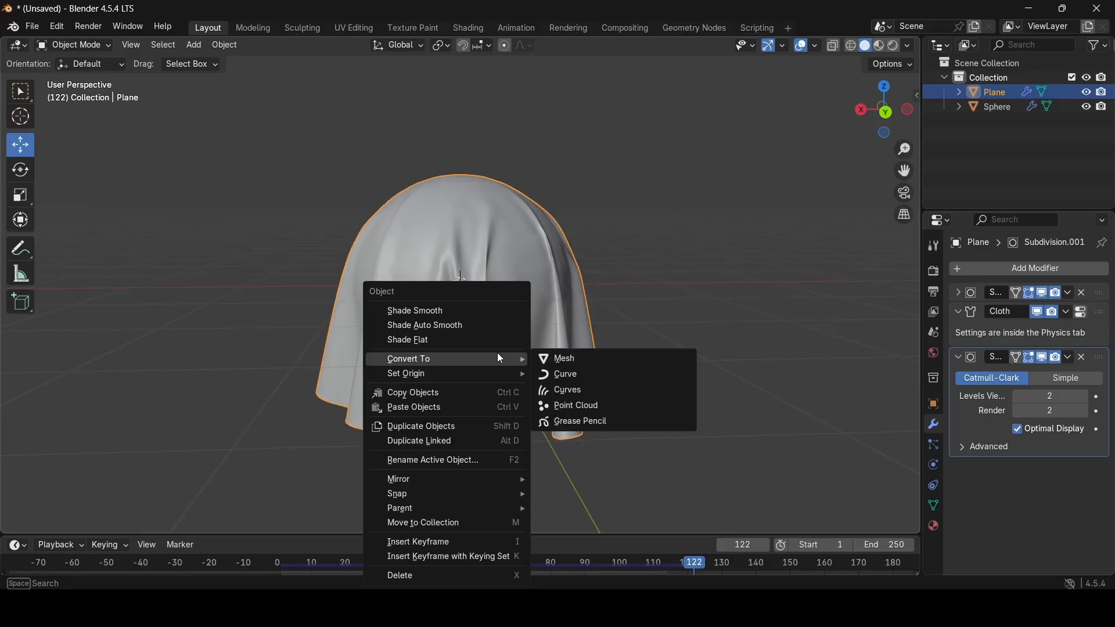
pyautogui.click(557, 359)
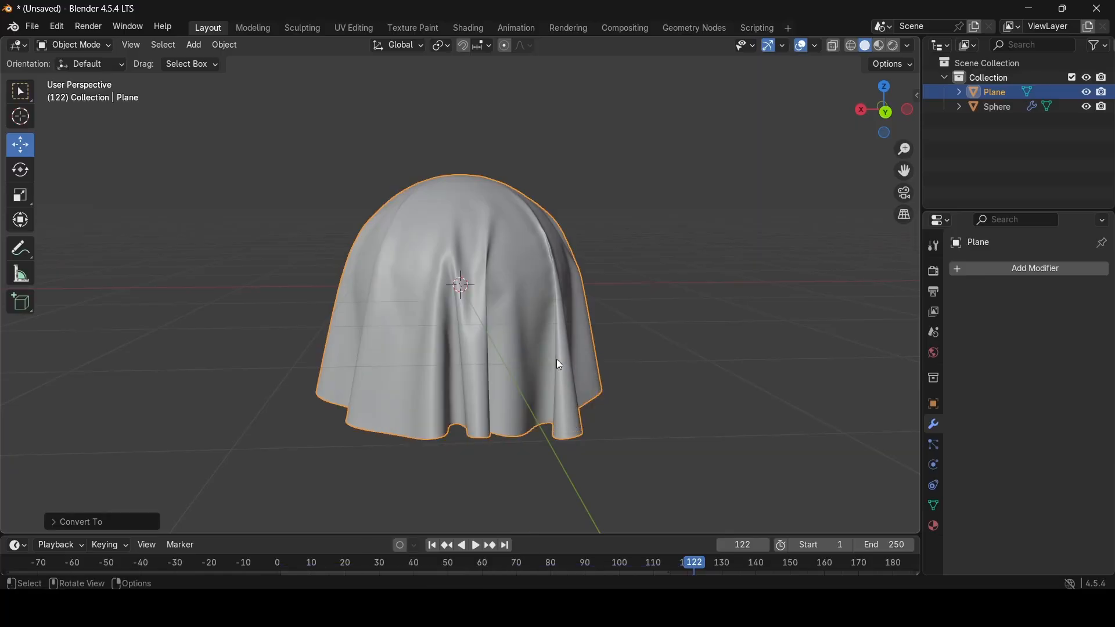
# Step: Raise the converted cloth above the sphere along Z, try scaling it, and undo the scaling
pyautogui.moveTo(596, 402)
pyautogui.mouseDown(button='middle')
pyautogui.moveTo(521, 409)
pyautogui.moveTo(582, 344)
pyautogui.moveTo(531, 309)
pyautogui.moveTo(587, 228)
pyautogui.moveTo(637, 437)
pyautogui.moveTo(590, 391)
pyautogui.mouseUp(button='middle')
pyautogui.scroll(-4, 589, 392)
pyautogui.moveTo(465, 141); pyautogui.dragTo(466, 53)
pyautogui.moveTo(556, 313)
pyautogui.mouseDown(button='middle')
pyautogui.moveTo(516, 171)
pyautogui.moveTo(572, 330)
pyautogui.moveTo(551, 326)
pyautogui.mouseUp(button='middle')
pyautogui.click(21, 195)
pyautogui.moveTo(399, 119); pyautogui.dragTo(256, 142)
pyautogui.hotkey('ctrl', 'z')
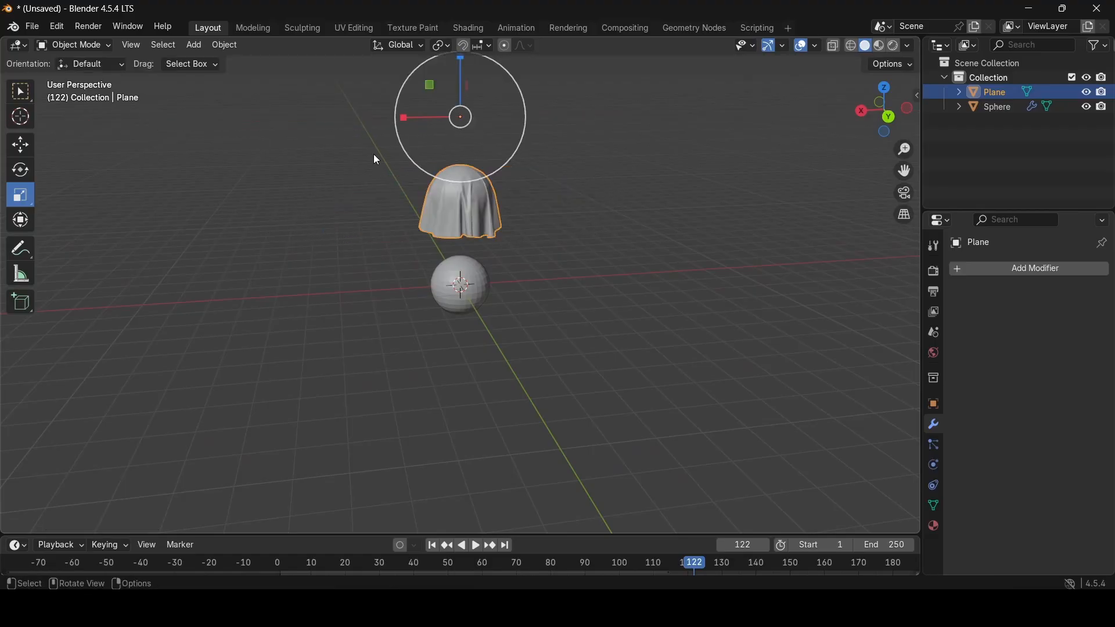
# Step: Inspect the converted cloth's mesh in Edit Mode, and return to Object Mode
pyautogui.click(71, 44)
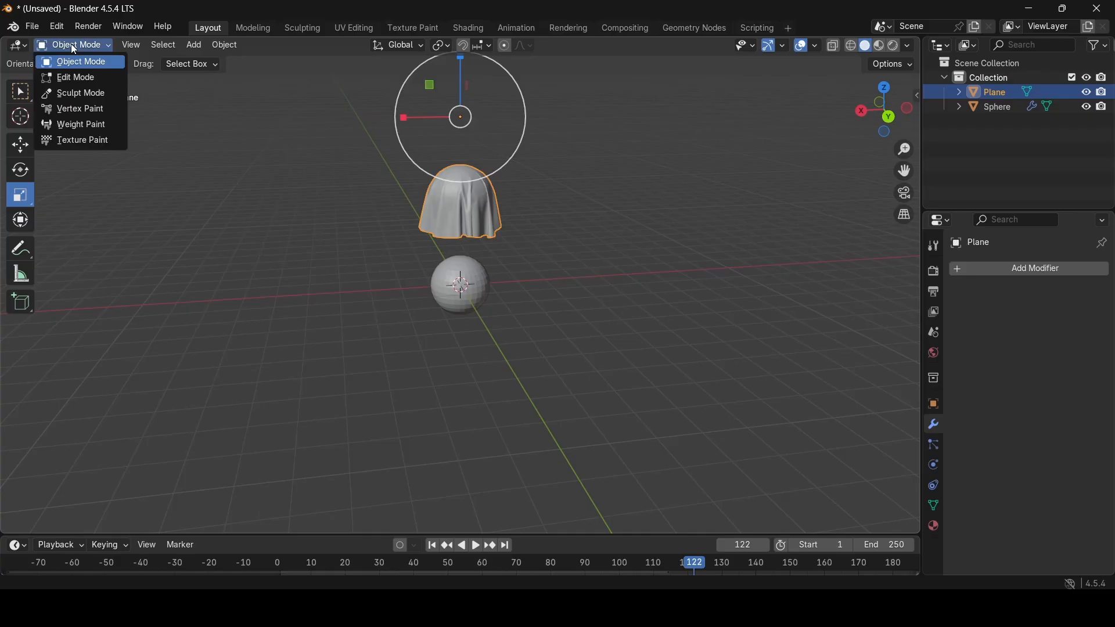
pyautogui.click(74, 77)
pyautogui.scroll(7, 586, 220)
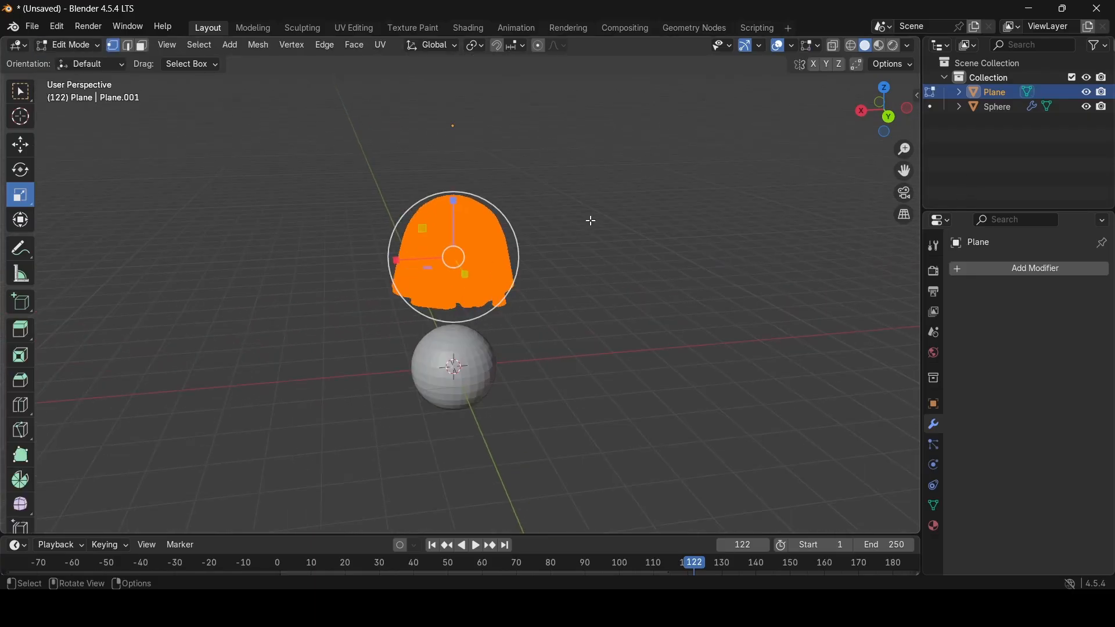
pyautogui.moveTo(583, 219); pyautogui.dragTo(593, 184, button='middle')
pyautogui.scroll(-5, 615, 252)
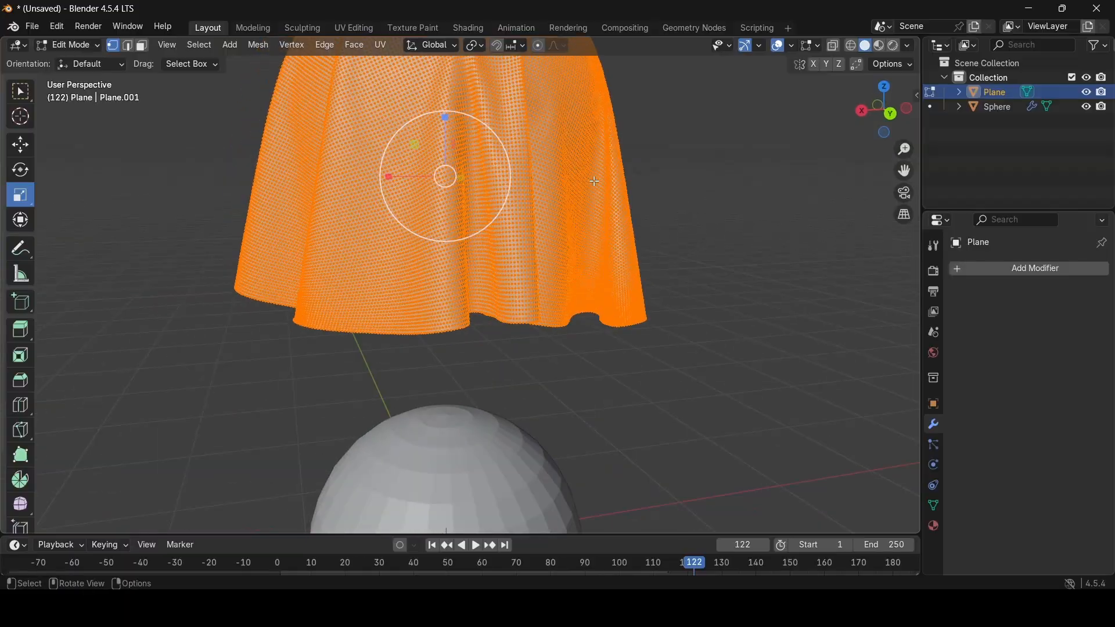
pyautogui.scroll(-6, 548, 197)
pyautogui.click(78, 46)
pyautogui.click(75, 60)
# Step: Undo raising the cloth to put it back over the sphere
pyautogui.moveTo(500, 110); pyautogui.dragTo(485, 180, button='middle')
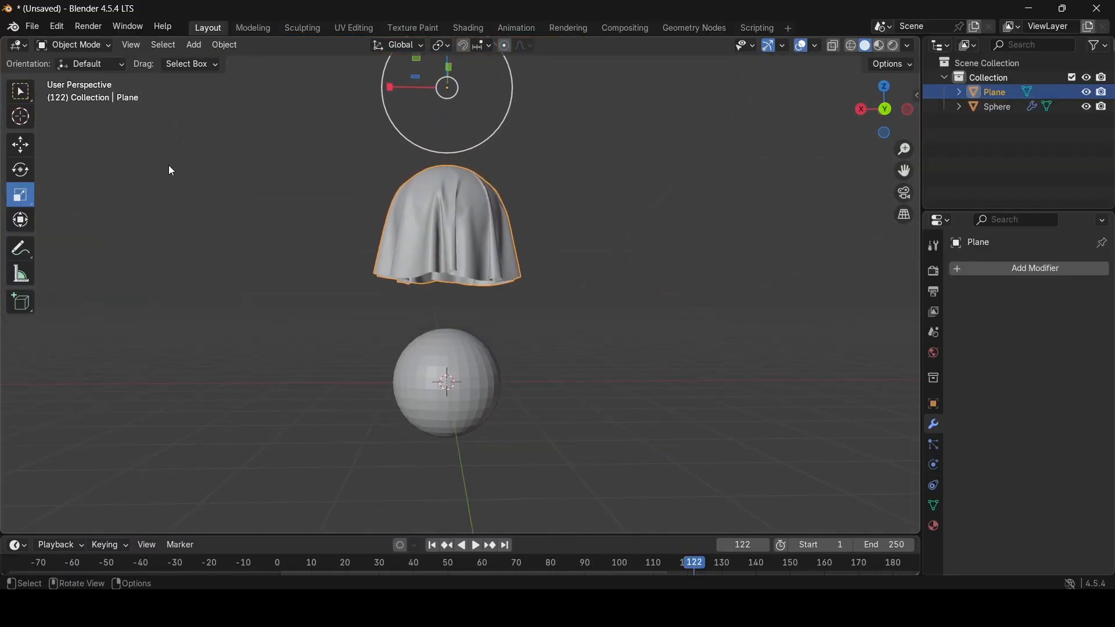
pyautogui.press('Tab')
pyautogui.press('Tab')
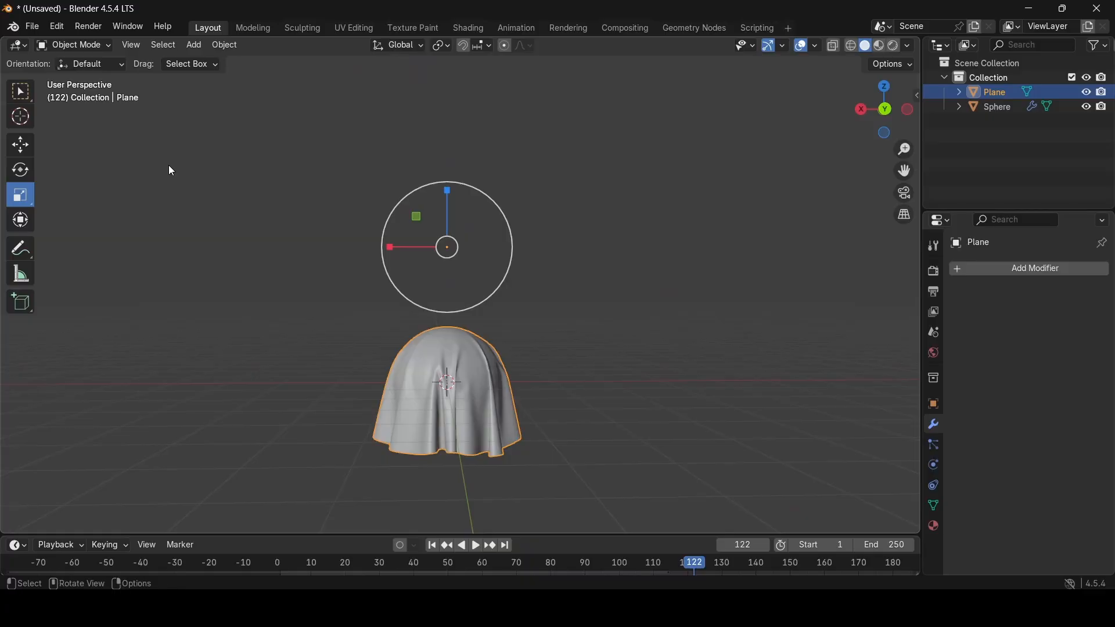
# Step: Deselect the cloth and examine how it sits on the sphere from below and from the side
pyautogui.moveTo(542, 356); pyautogui.dragTo(633, 267, button='middle')
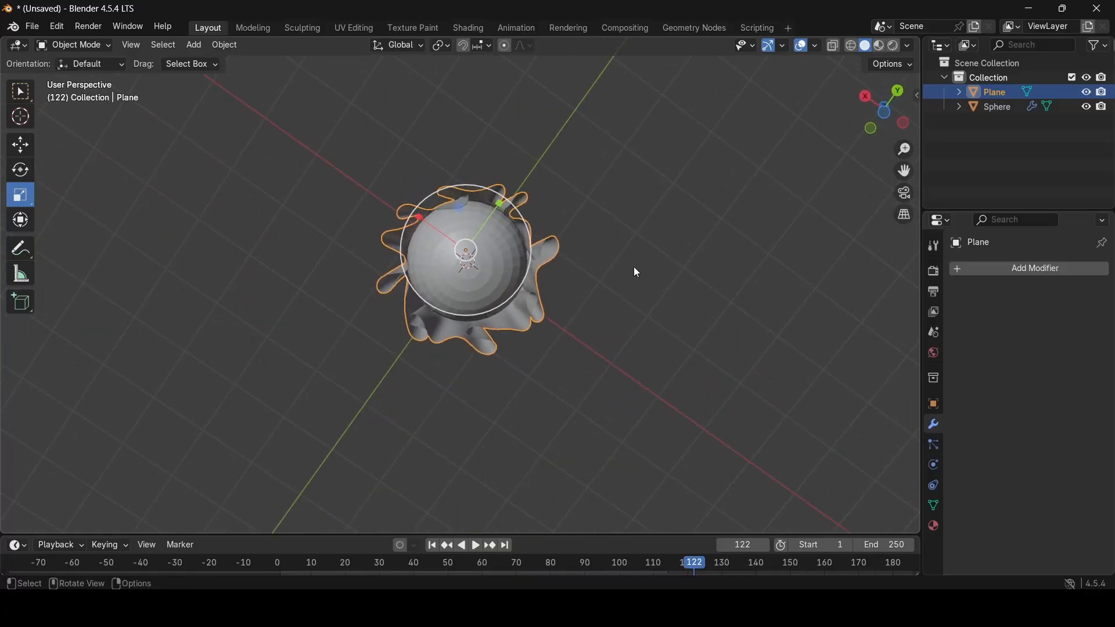
pyautogui.scroll(5, 637, 270)
pyautogui.click(779, 277)
pyautogui.moveTo(744, 266); pyautogui.dragTo(681, 439, button='middle')
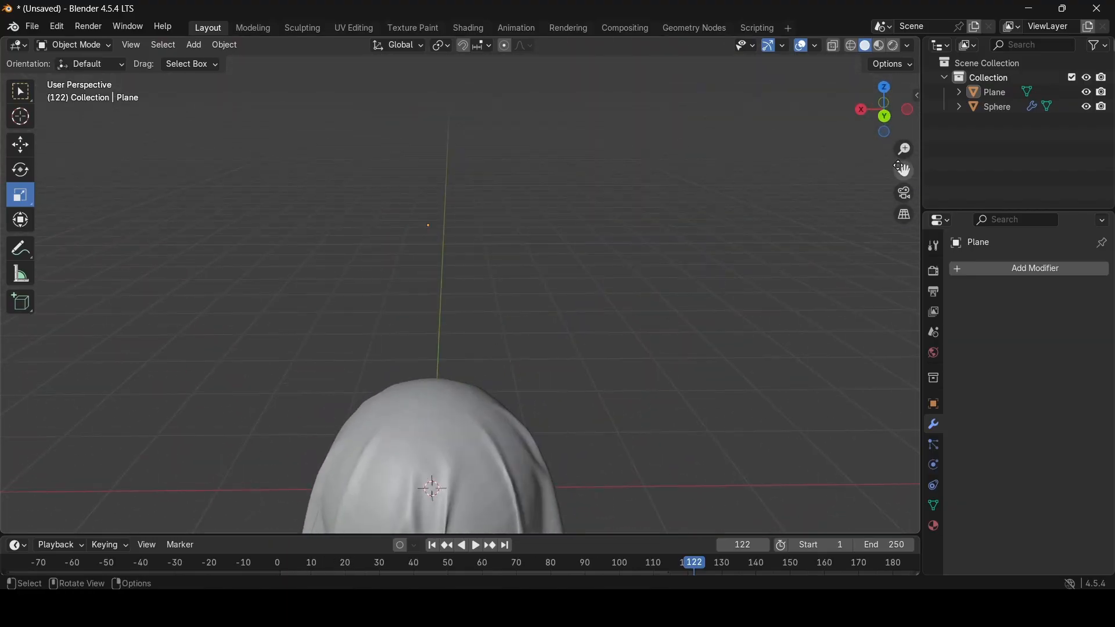
pyautogui.moveTo(904, 171); pyautogui.dragTo(822, 182)
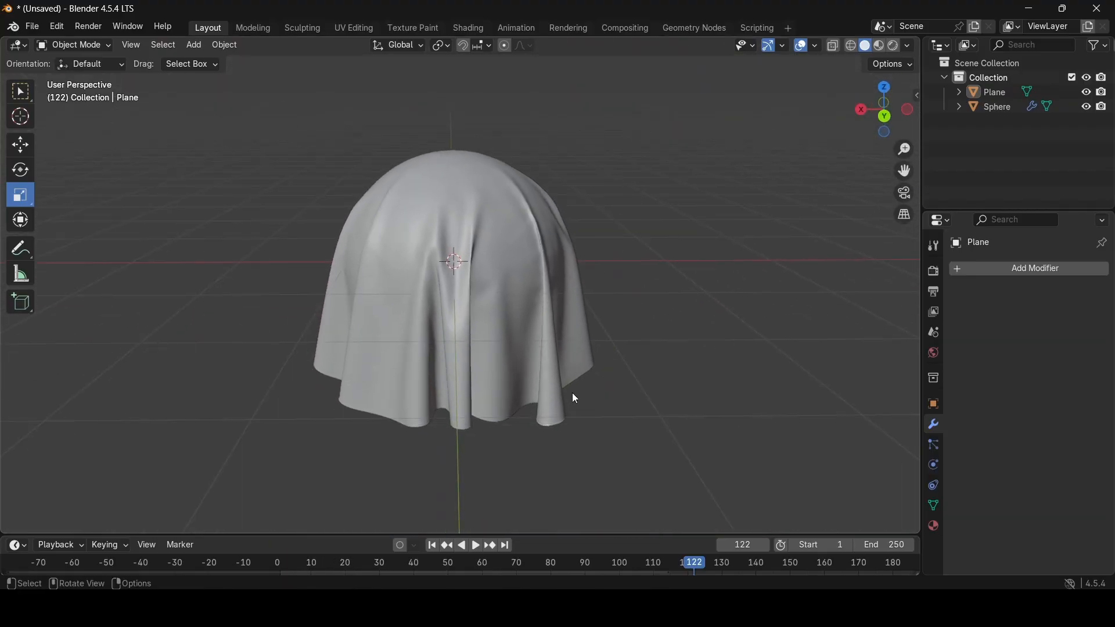